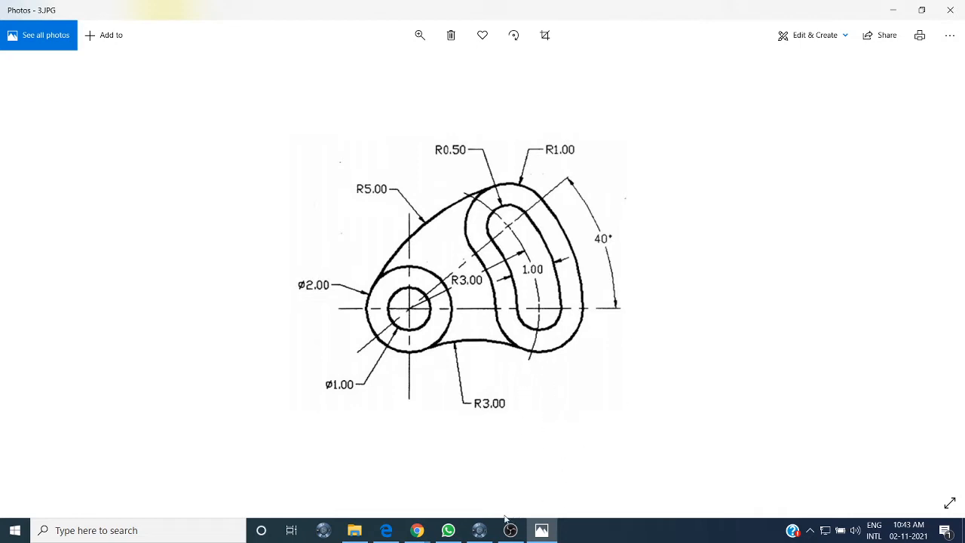
- Switch to 3DEXPERIENCE and start a new part in the CATIA Part Design app
{"action": "left_click", "coordinate": [482, 530]}
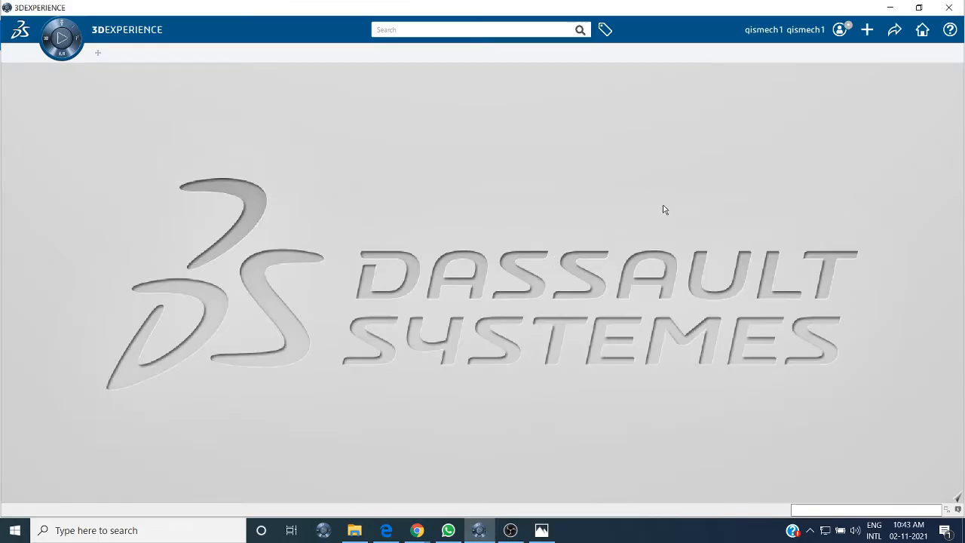
{"action": "left_click", "coordinate": [62, 37]}
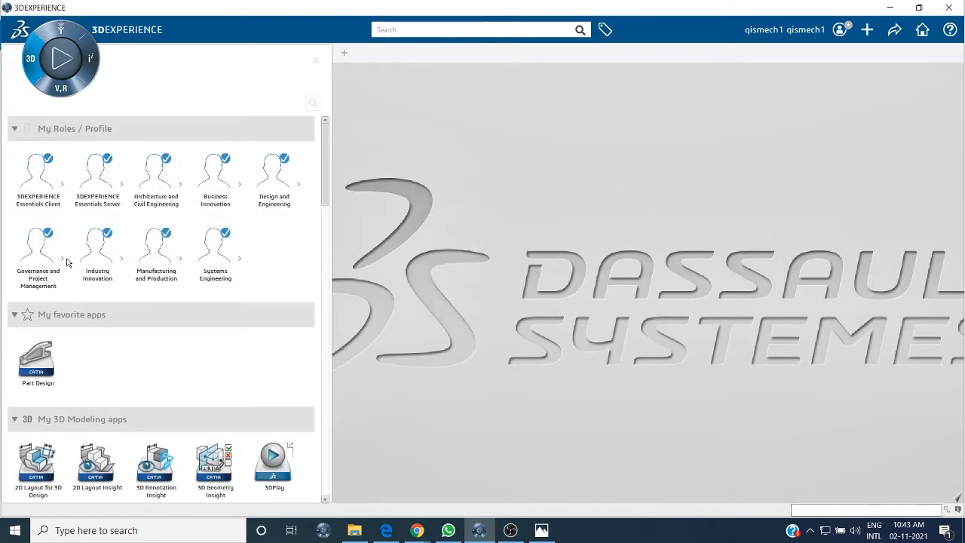
{"action": "left_click", "coordinate": [51, 368]}
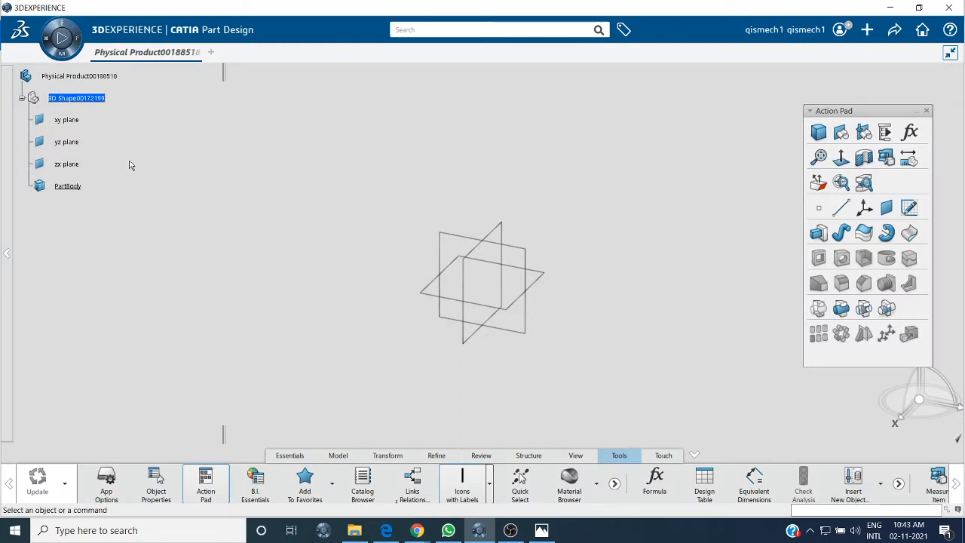
- Hide the xy, yz and zx reference planes together
{"action": "left_click_drag", "start_coordinate": [328, 141], "coordinate": [651, 448]}
{"action": "right_click", "coordinate": [496, 243]}
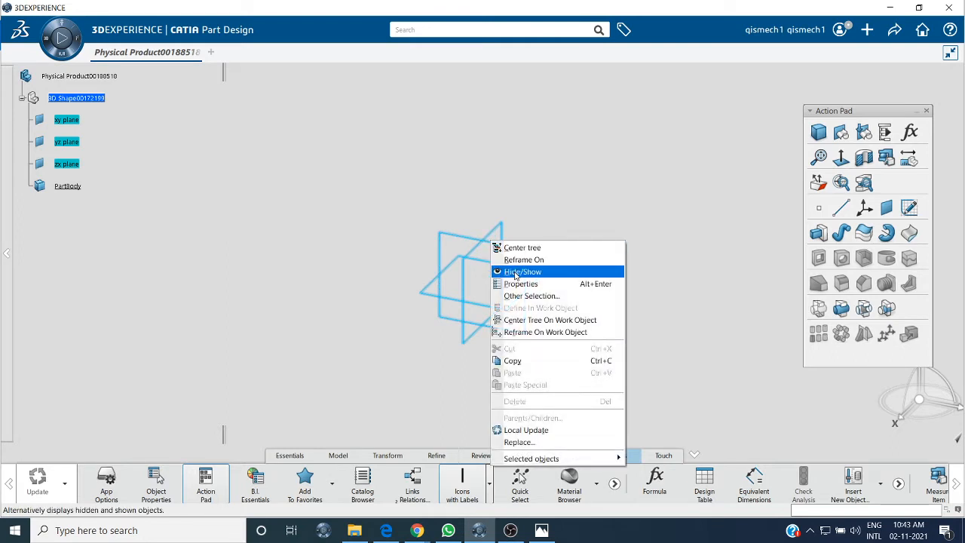
{"action": "left_click", "coordinate": [614, 272]}
- Create a point at 0, 0, 0 mm and a standard axis system that uses this point as its origin
{"action": "left_click", "coordinate": [819, 208]}
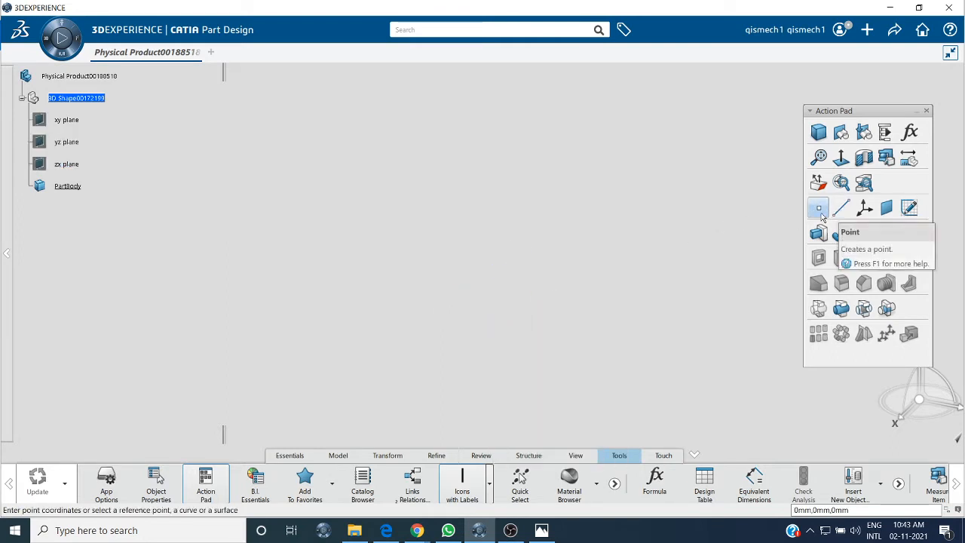
{"action": "left_click", "coordinate": [755, 254]}
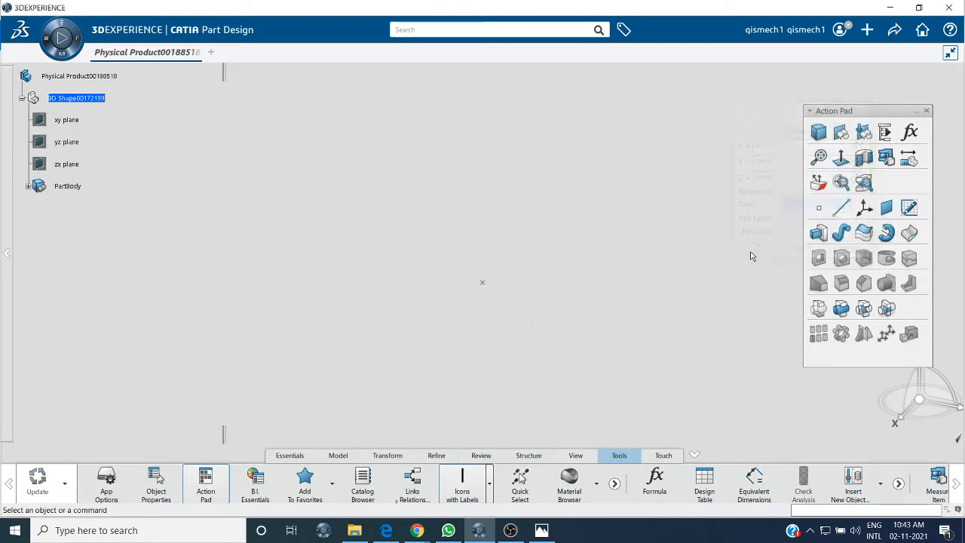
{"action": "left_click", "coordinate": [863, 208]}
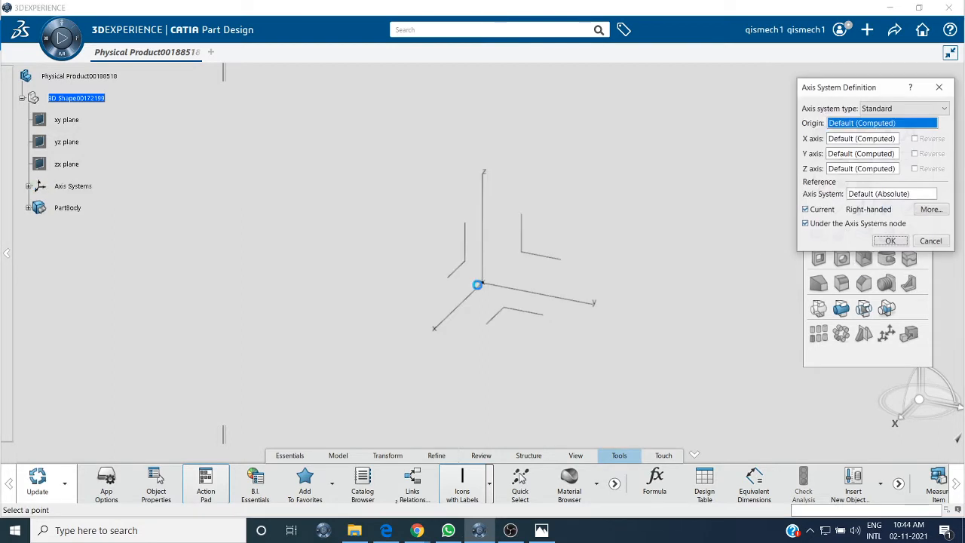
{"action": "left_click", "coordinate": [483, 280]}
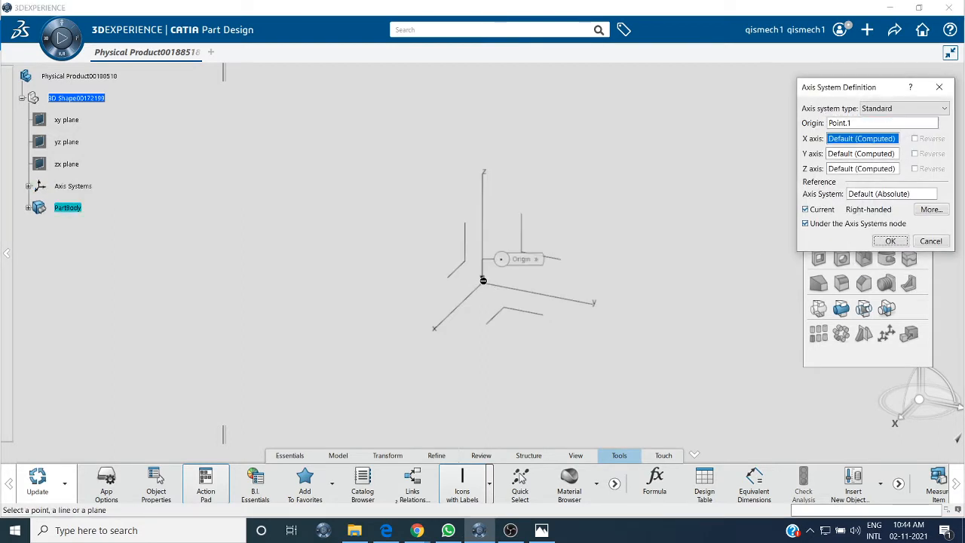
{"action": "left_click", "coordinate": [894, 241]}
- Open a new sketch on the YZ plane of the axis system
{"action": "left_click", "coordinate": [551, 257]}
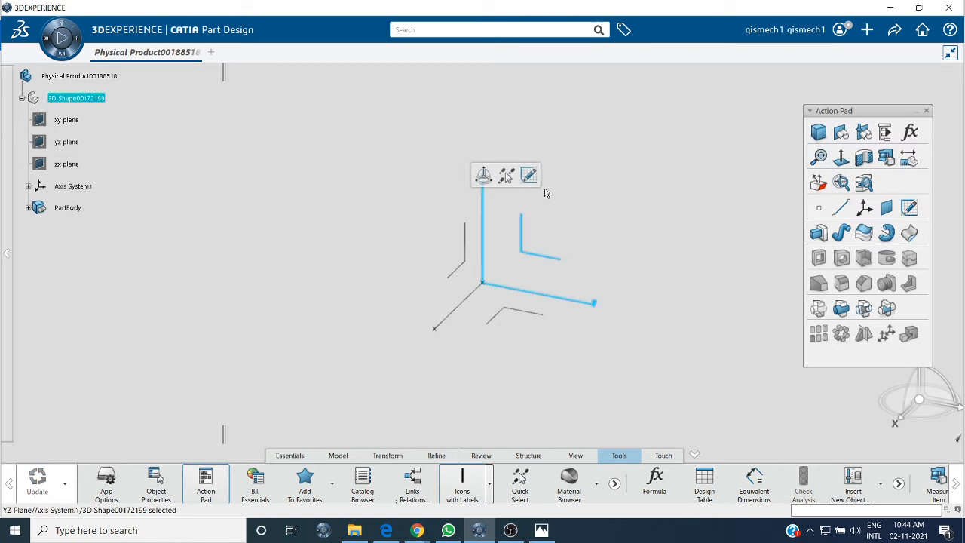
{"action": "left_click", "coordinate": [537, 181]}
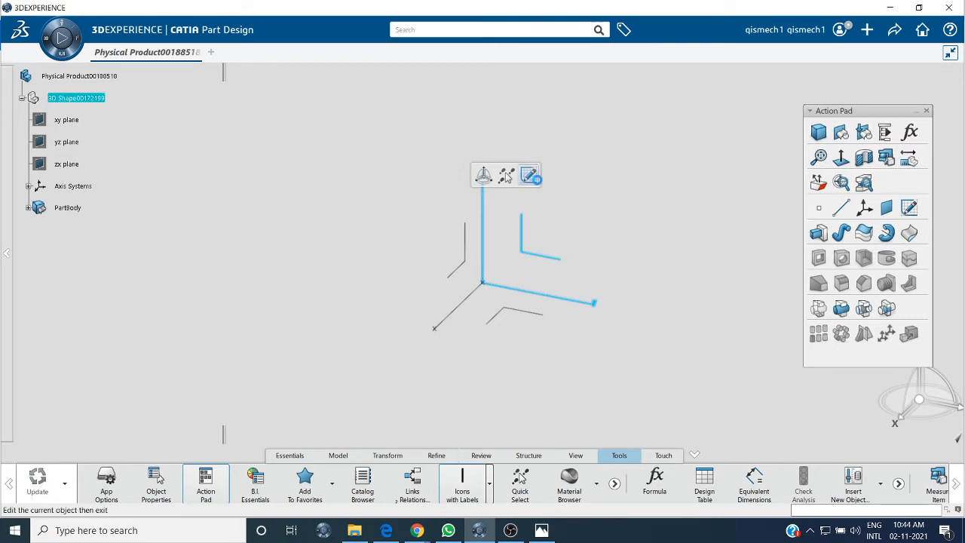
{"action": "middle_click_drag", "start_coordinate": [541, 415], "coordinate": [478, 427]}
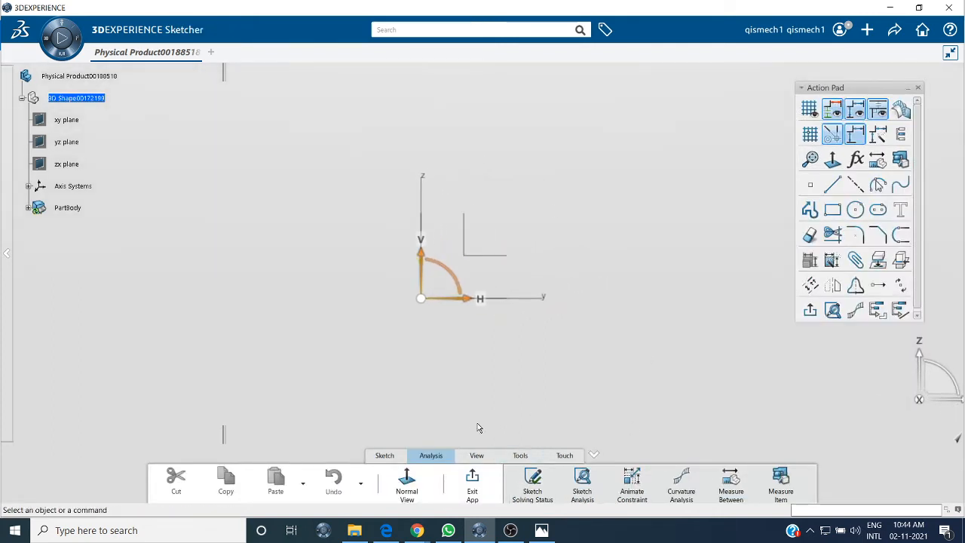
{"action": "left_click", "coordinate": [385, 456]}
- Check the reference drawing's hole, sketch a circle centred on the sketch origin and set its diameter to 1 mm
{"action": "left_click", "coordinate": [541, 530]}
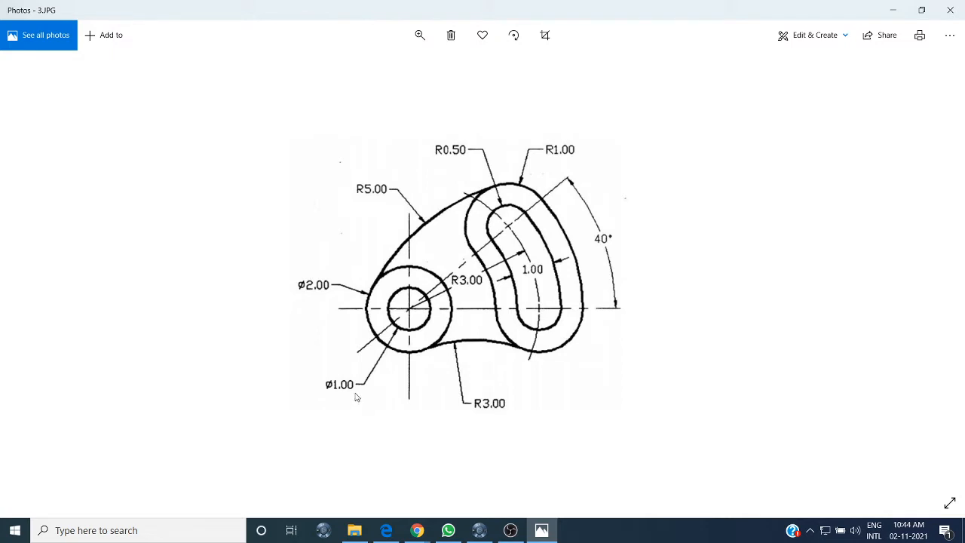
{"action": "left_click", "coordinate": [479, 530]}
{"action": "left_click", "coordinate": [855, 209]}
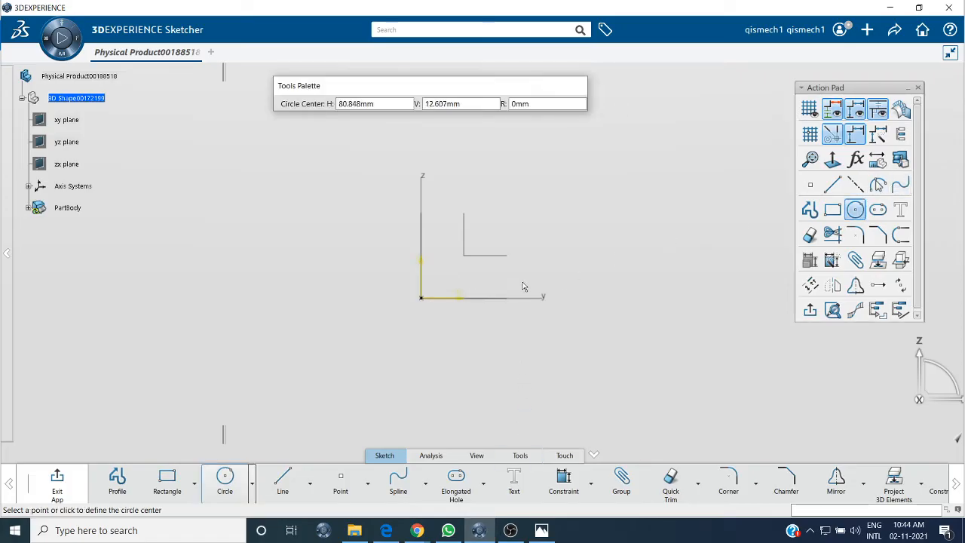
{"action": "left_click", "coordinate": [421, 297]}
{"action": "left_click", "coordinate": [388, 276]}
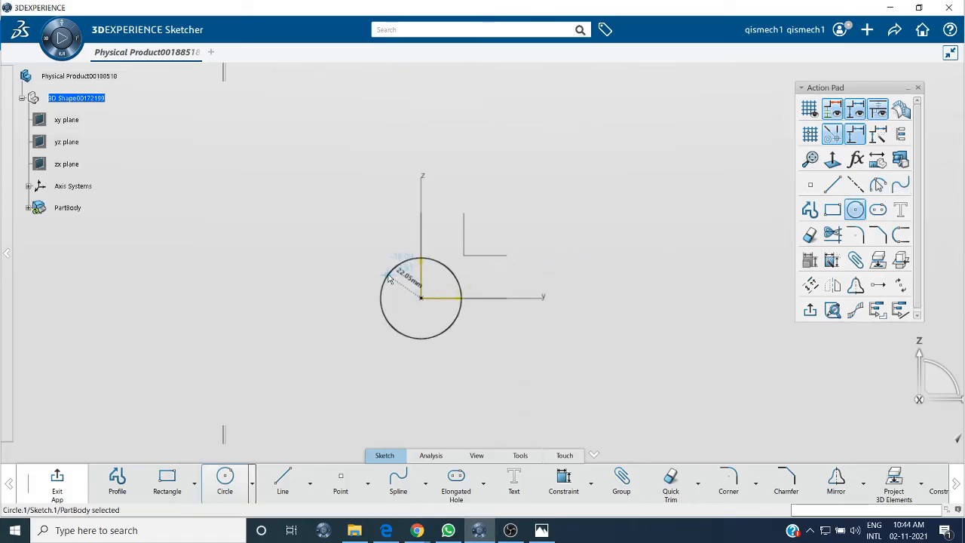
{"action": "left_click", "coordinate": [445, 189]}
{"action": "left_click", "coordinate": [366, 237]}
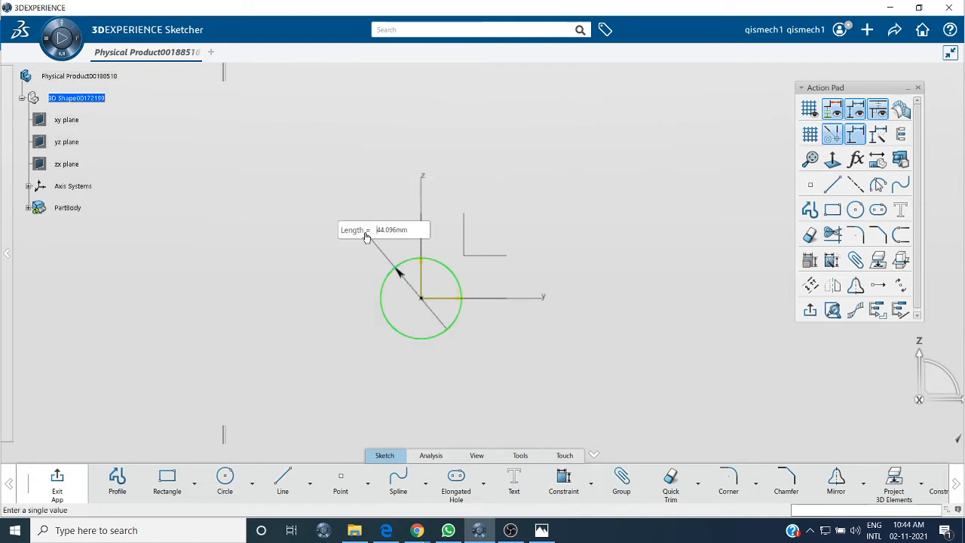
{"action": "left_click_drag", "start_coordinate": [402, 229], "coordinate": [417, 294]}
{"action": "type", "text": "1"}
{"action": "key", "text": "Return"}
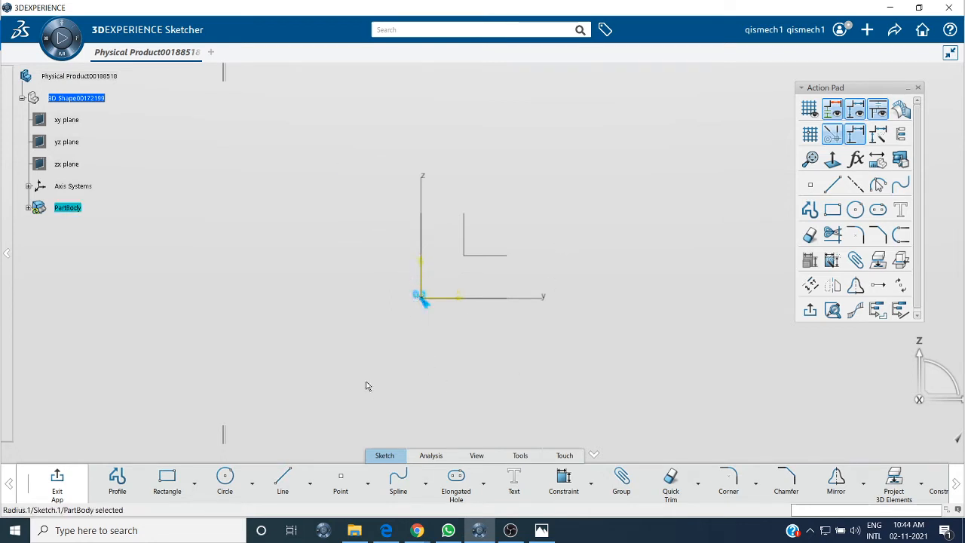
- Enlarge and centre the view around the small circle at the sketch origin
{"action": "left_click", "coordinate": [477, 456]}
{"action": "left_click", "coordinate": [128, 486]}
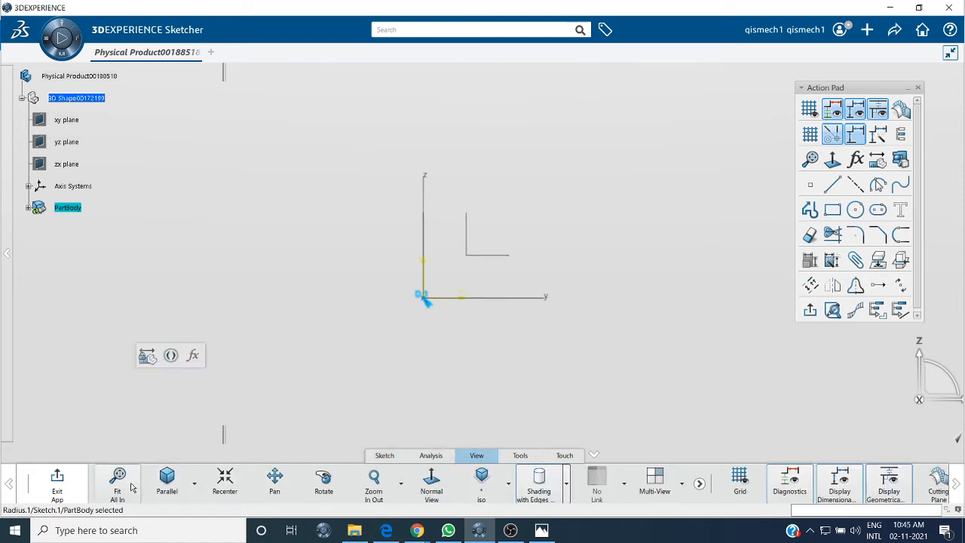
{"action": "left_click", "coordinate": [400, 483]}
{"action": "left_click", "coordinate": [386, 446]}
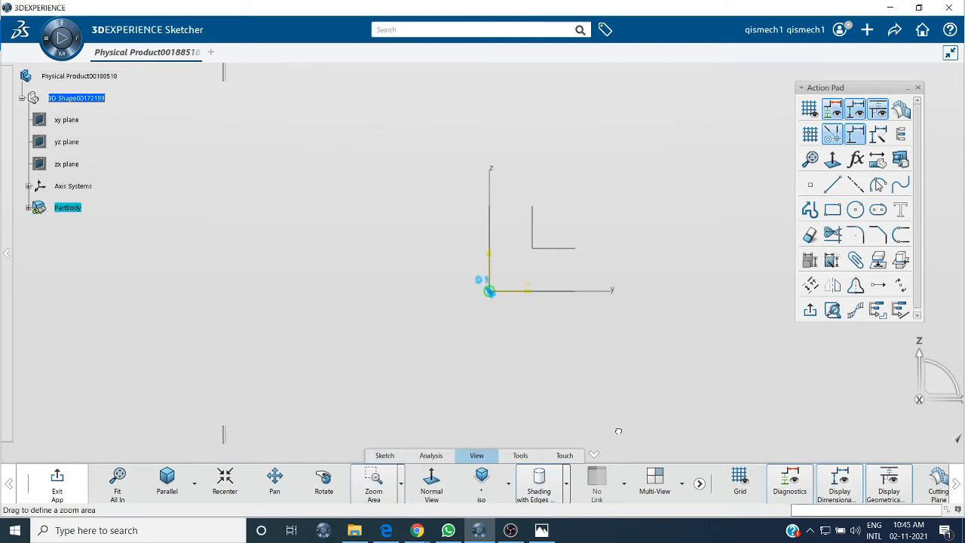
{"action": "left_click", "coordinate": [373, 482]}
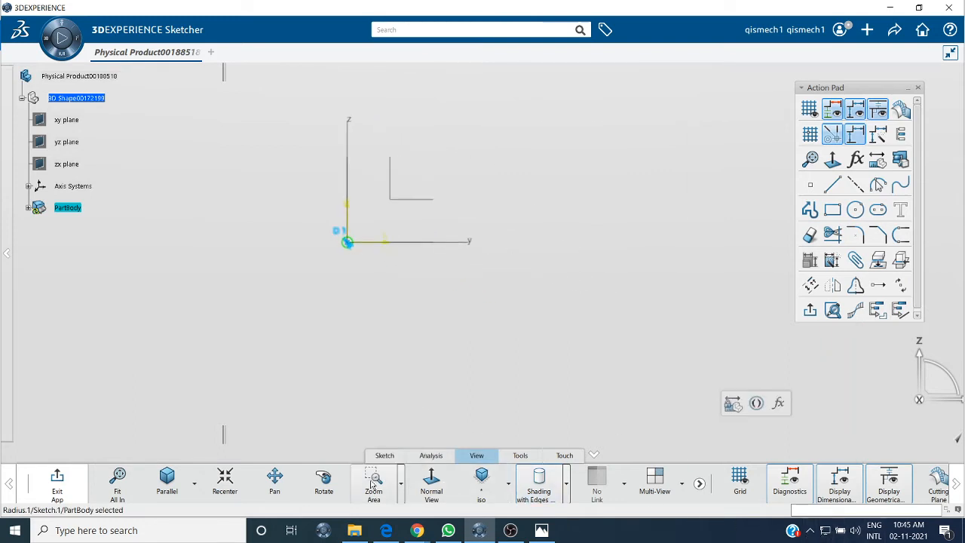
{"action": "left_click_drag", "start_coordinate": [268, 197], "coordinate": [528, 412]}
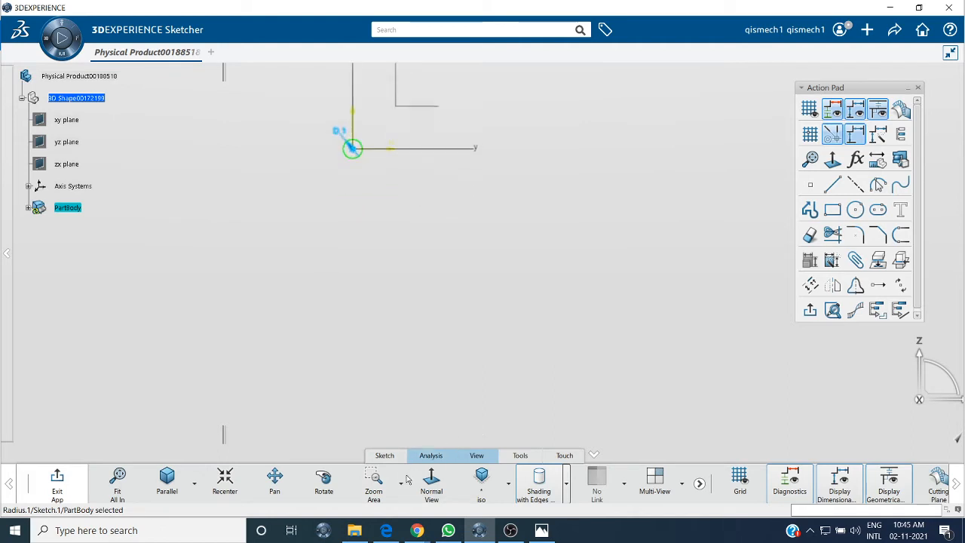
{"action": "left_click_drag", "start_coordinate": [255, 87], "coordinate": [559, 344]}
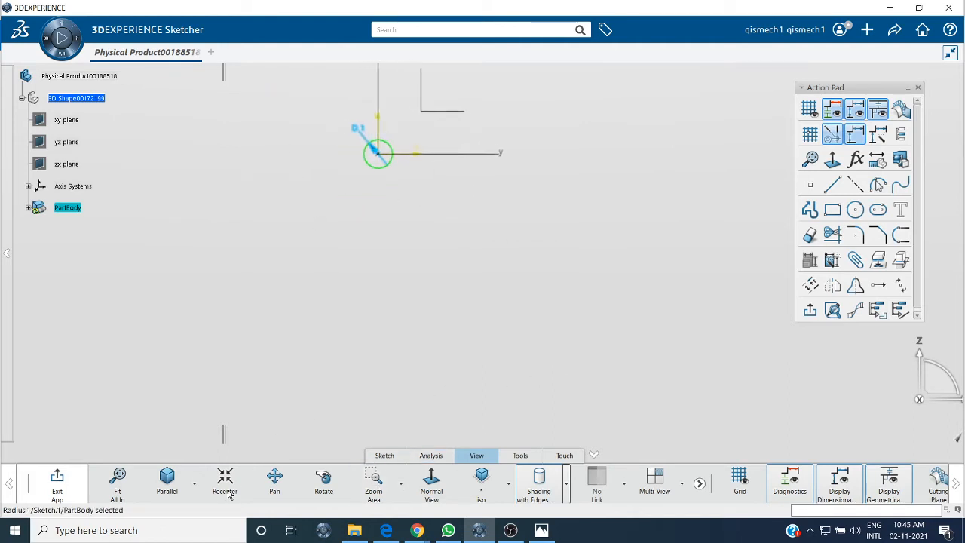
{"action": "left_click", "coordinate": [113, 486]}
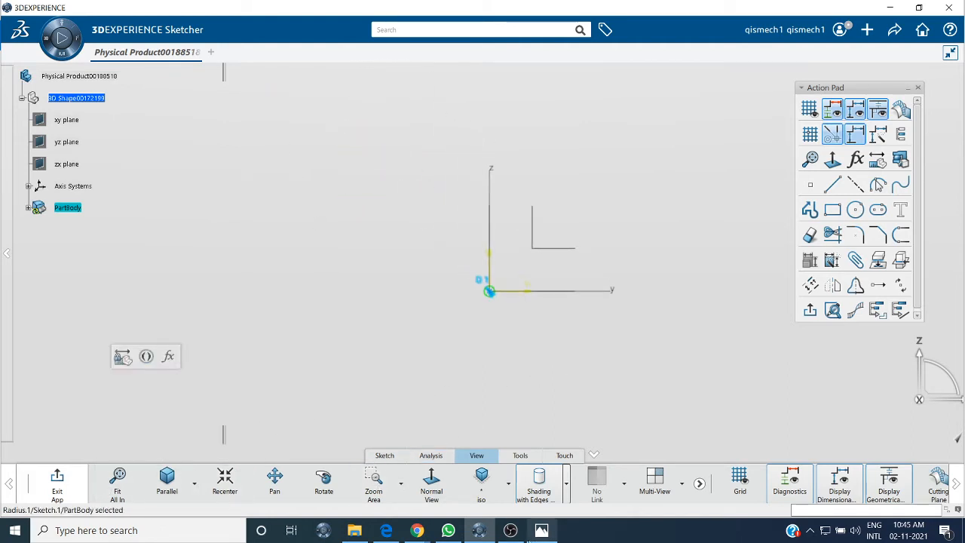
{"action": "left_click", "coordinate": [371, 481]}
{"action": "left_click_drag", "start_coordinate": [372, 201], "coordinate": [792, 445]}
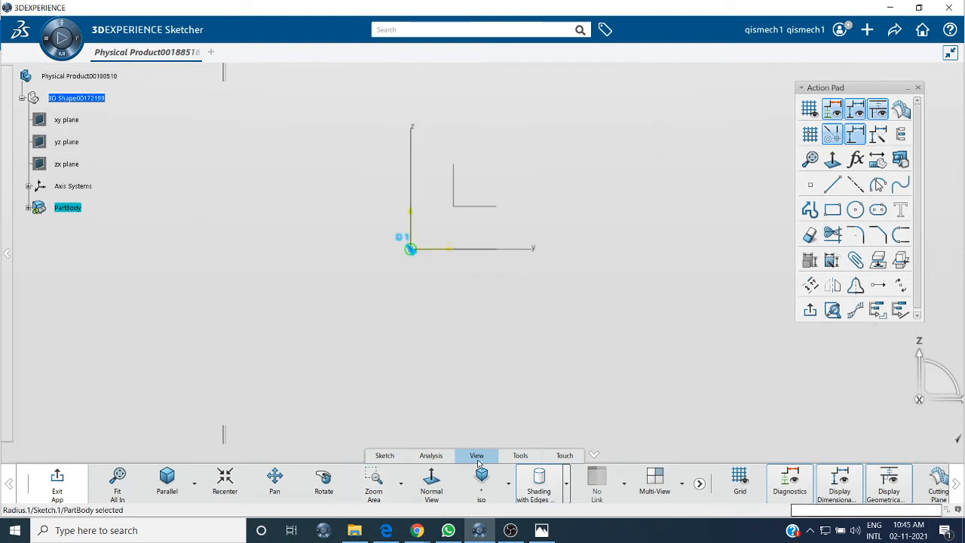
{"action": "left_click", "coordinate": [379, 483]}
{"action": "left_click_drag", "start_coordinate": [209, 143], "coordinate": [567, 428]}
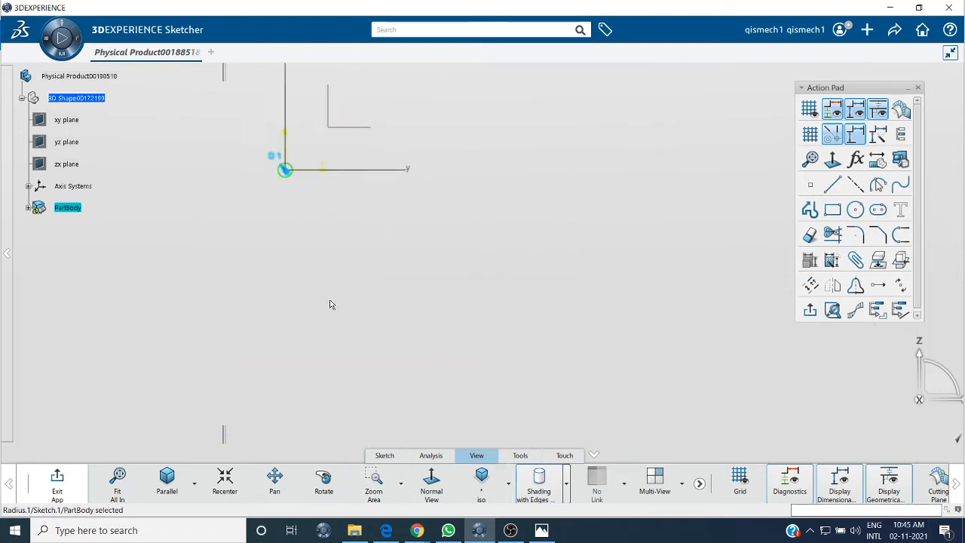
{"action": "mouse_move", "coordinate": [324, 267]}
{"action": "middle_mouse_down"}
{"action": "mouse_move", "coordinate": [390, 412]}
{"action": "mouse_move", "coordinate": [422, 422]}
{"action": "middle_mouse_up"}
{"action": "middle_click_drag", "start_coordinate": [545, 353], "coordinate": [587, 289]}
{"action": "middle_click_drag", "start_coordinate": [405, 267], "coordinate": [526, 324]}
{"action": "mouse_move", "coordinate": [457, 362]}
{"action": "middle_mouse_down"}
{"action": "mouse_move", "coordinate": [500, 304]}
{"action": "mouse_move", "coordinate": [459, 366]}
{"action": "mouse_move", "coordinate": [479, 362]}
{"action": "mouse_move", "coordinate": [490, 338]}
{"action": "mouse_move", "coordinate": [553, 314]}
{"action": "mouse_move", "coordinate": [566, 405]}
{"action": "middle_mouse_up"}
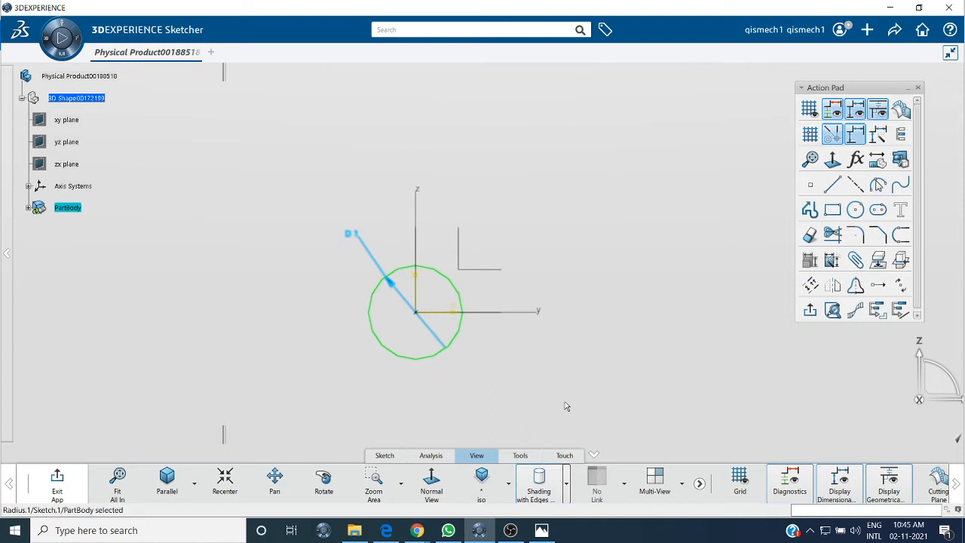
- Sketch a second, larger circle centred on the sketch origin and set its diameter to 2 mm
{"action": "left_click", "coordinate": [854, 210]}
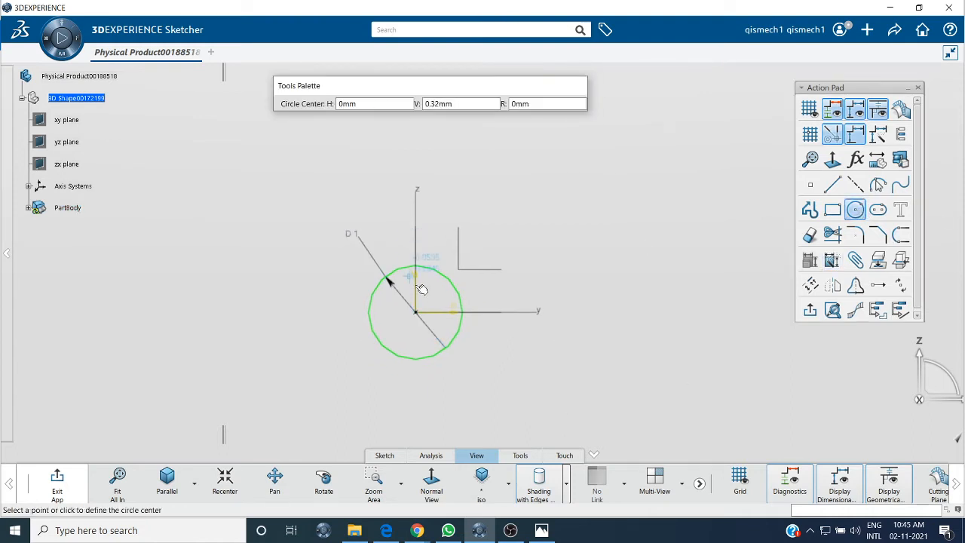
{"action": "left_click", "coordinate": [413, 312]}
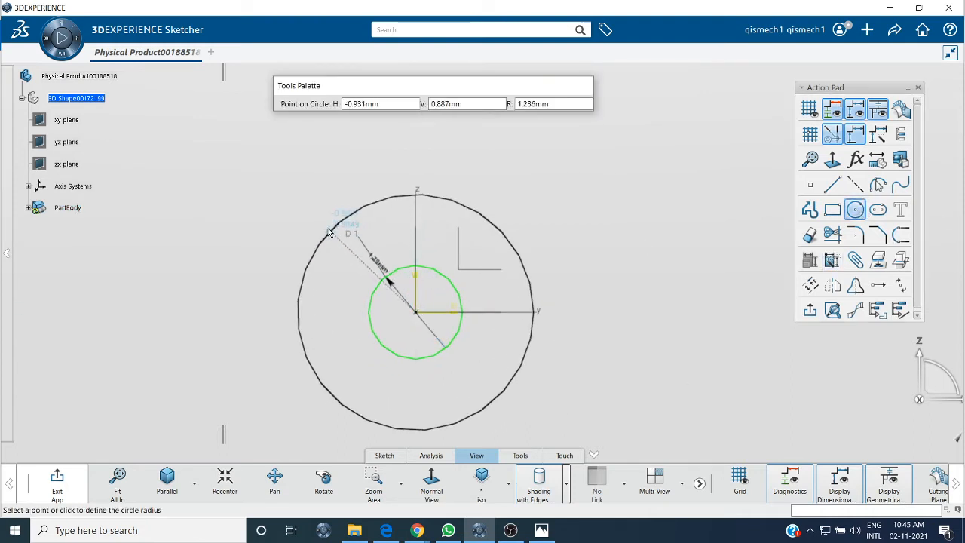
{"action": "left_click", "coordinate": [331, 211]}
{"action": "left_click", "coordinate": [394, 151]}
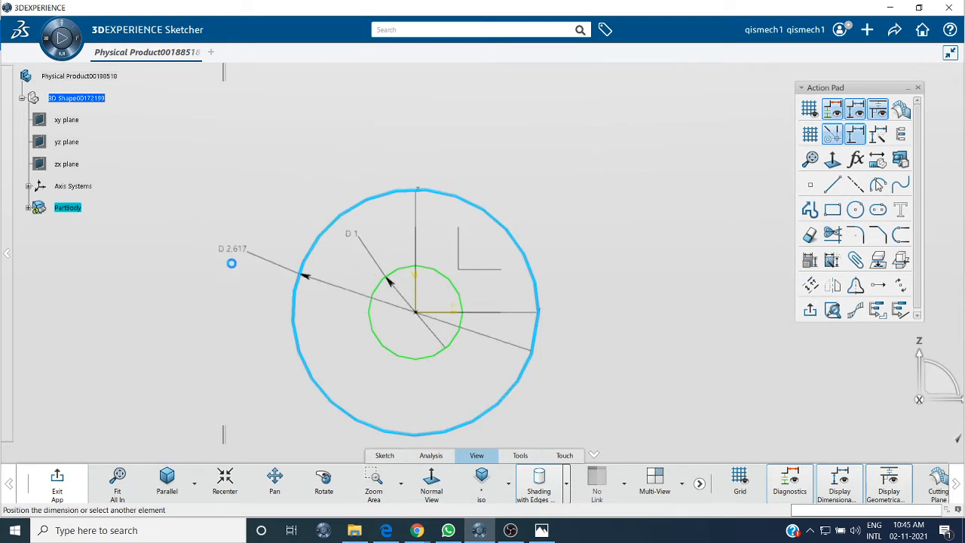
{"action": "left_click", "coordinate": [232, 270]}
{"action": "double_click", "coordinate": [279, 262]}
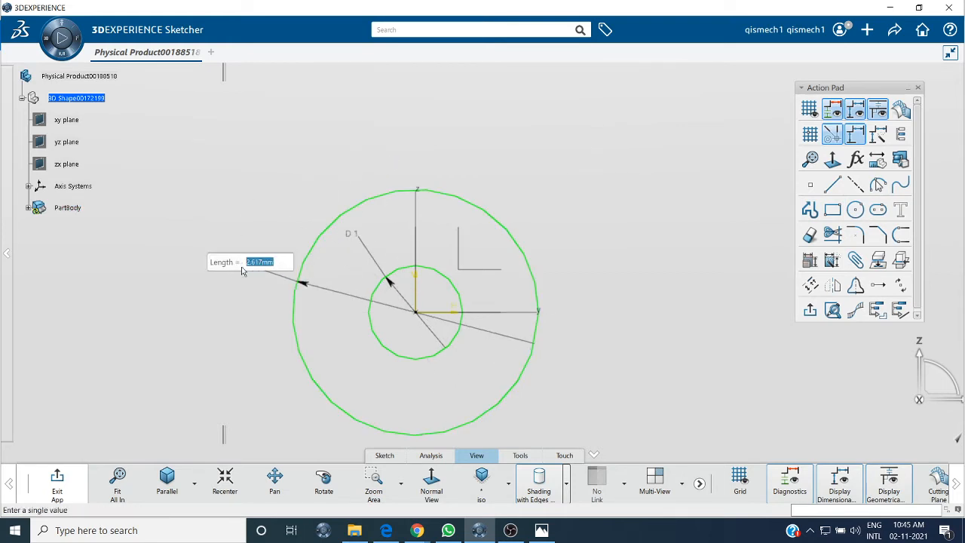
{"action": "type", "text": "2"}
{"action": "key", "text": "Return"}
{"action": "mouse_move", "coordinate": [427, 219]}
{"action": "middle_mouse_down"}
{"action": "mouse_move", "coordinate": [427, 292]}
{"action": "mouse_move", "coordinate": [373, 300]}
{"action": "mouse_move", "coordinate": [309, 280]}
{"action": "middle_mouse_up"}
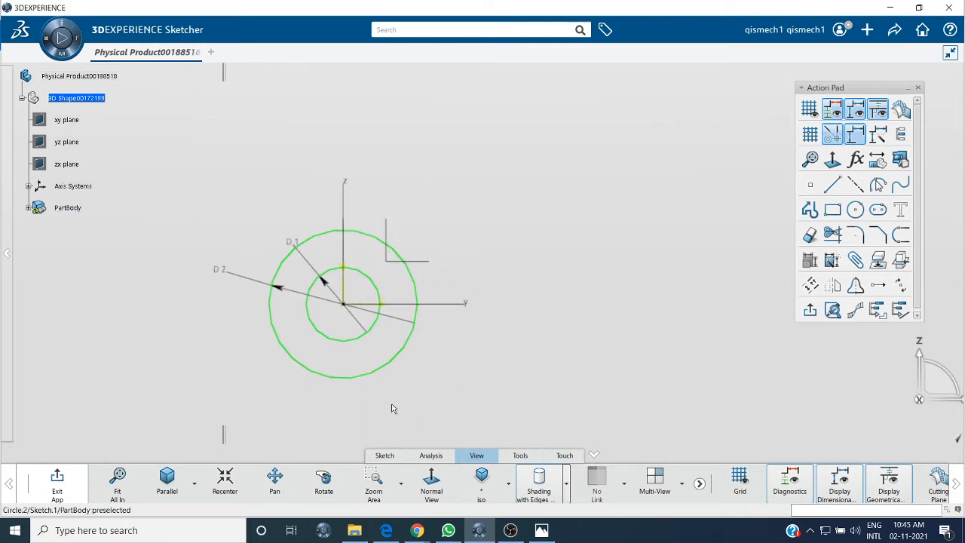
- Check the reference drawing, then sketch a slanted axis from the sketch origin, about 2.8 mm long at about 45° to the horizontal axis
{"action": "left_click", "coordinate": [541, 530]}
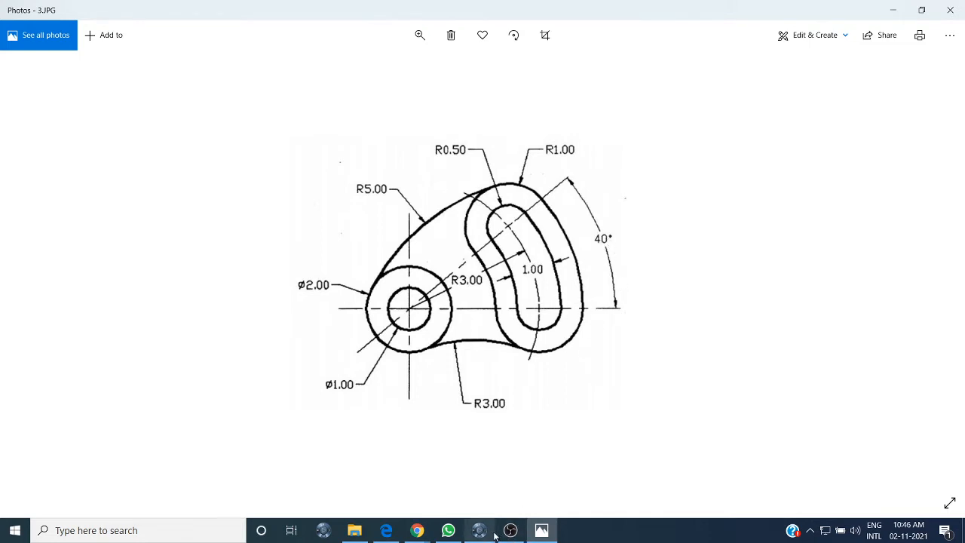
{"action": "left_click", "coordinate": [470, 528]}
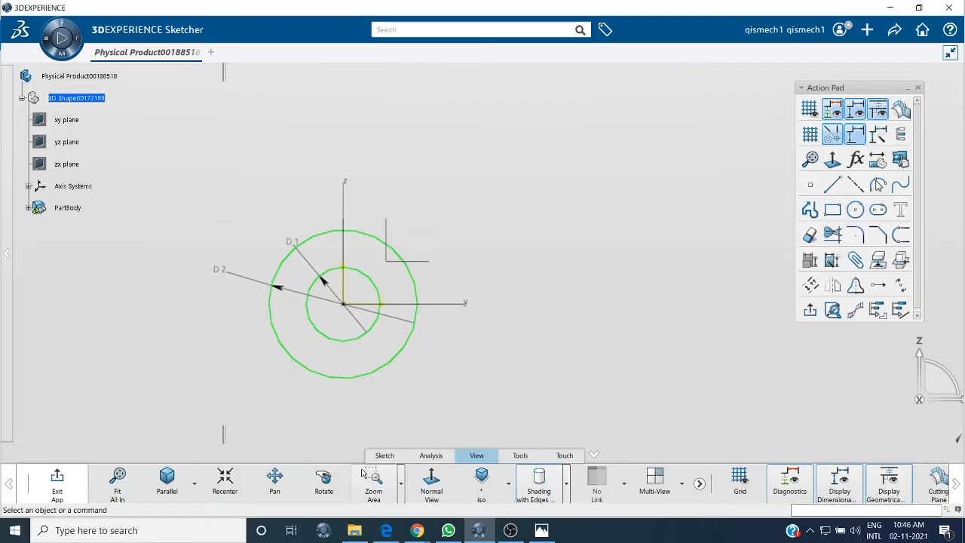
{"action": "left_click", "coordinate": [385, 455]}
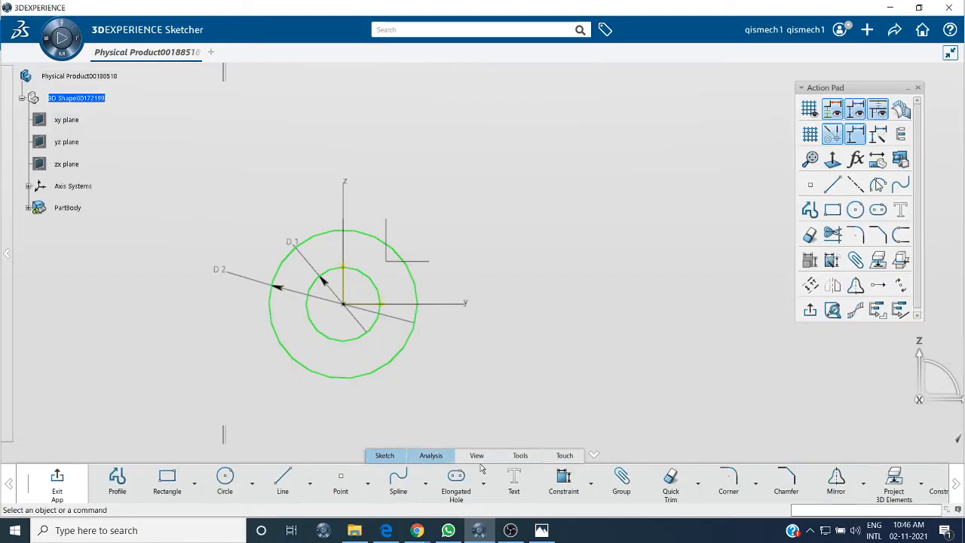
{"action": "left_click", "coordinate": [309, 483]}
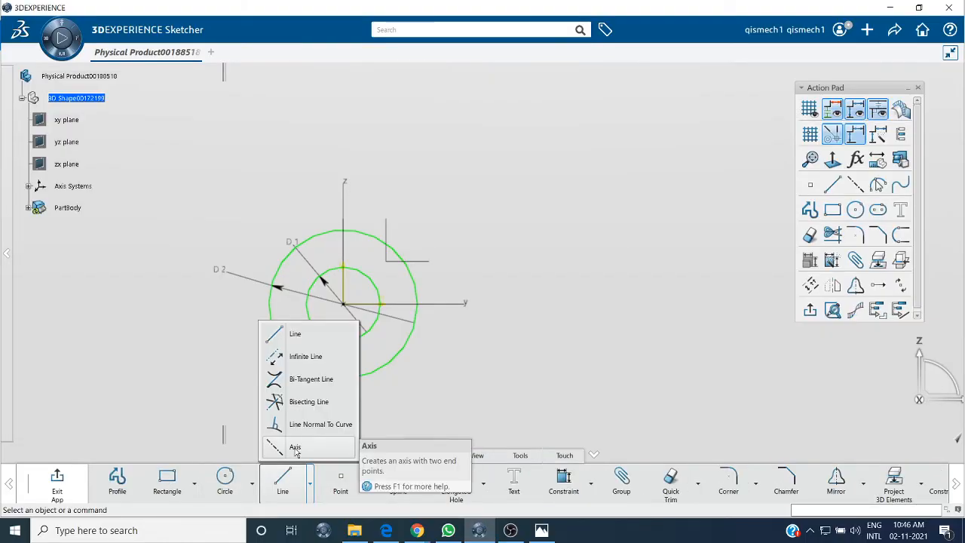
{"action": "left_click", "coordinate": [295, 446]}
{"action": "left_click", "coordinate": [344, 303]}
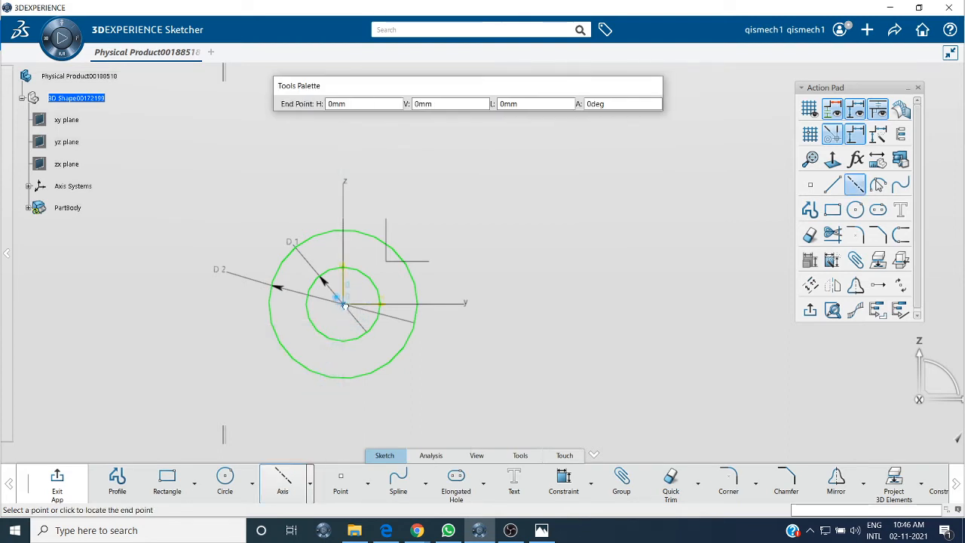
{"action": "left_click", "coordinate": [491, 159]}
{"action": "left_click", "coordinate": [529, 201]}
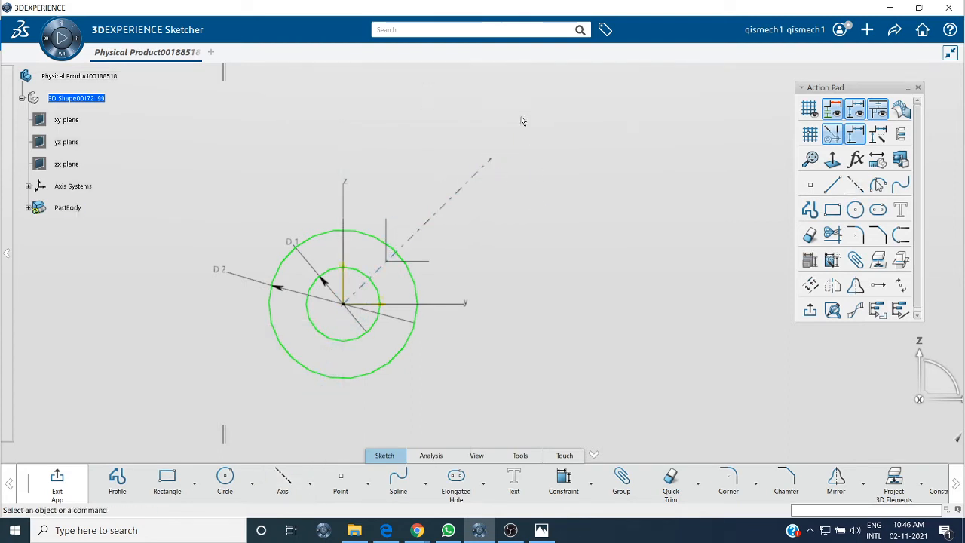
- Constrain the angle between the slanted axis and the horizontal sketch axis to 40°
{"action": "left_click", "coordinate": [434, 212]}
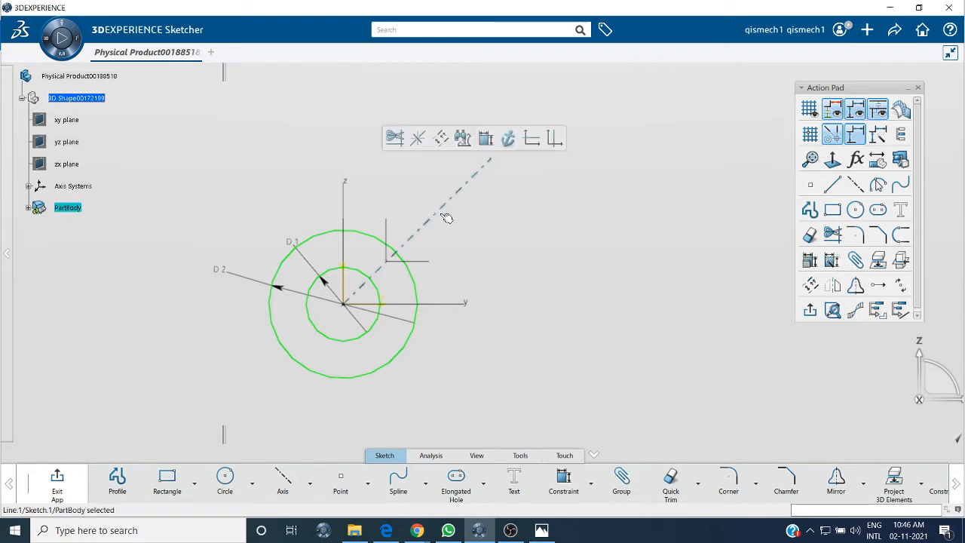
{"action": "left_click", "coordinate": [533, 260]}
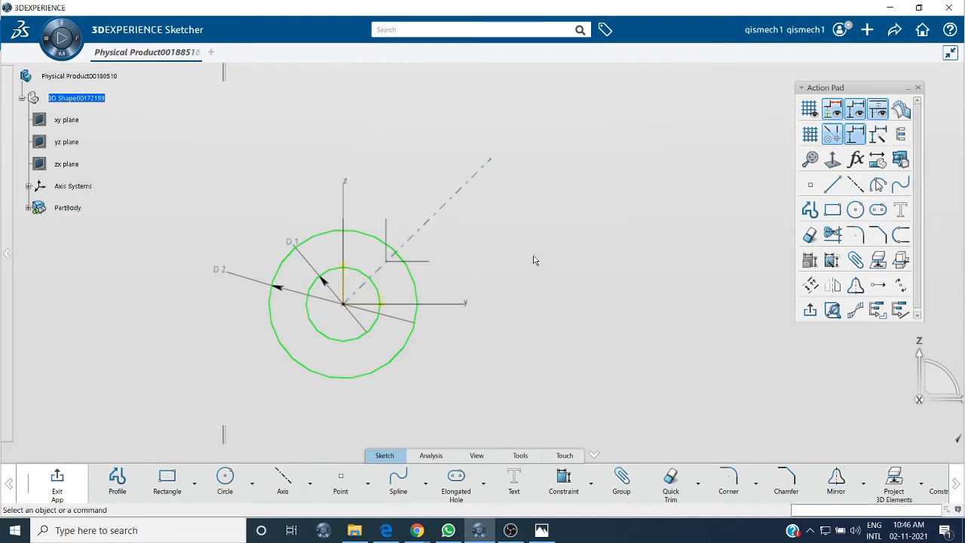
{"action": "left_click", "coordinate": [458, 192]}
{"action": "left_click", "coordinate": [496, 123]}
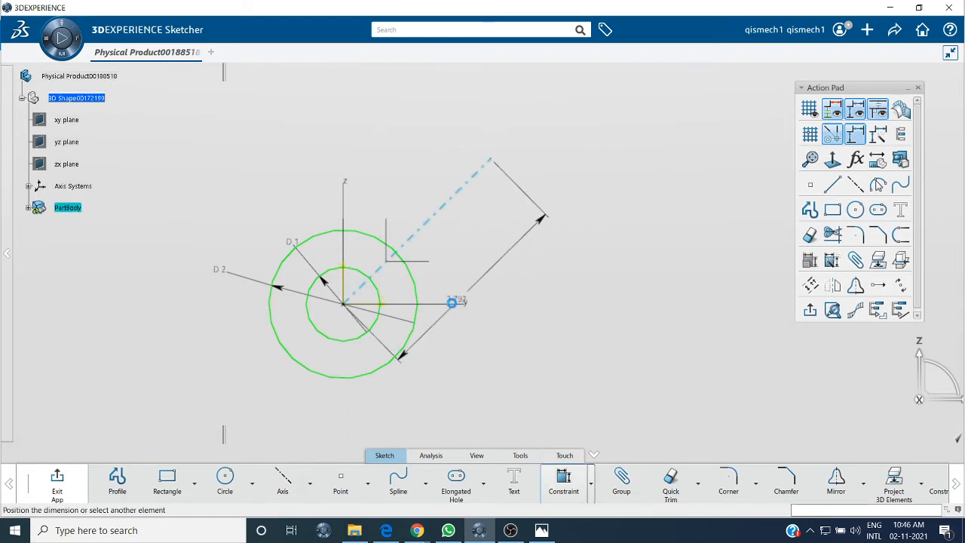
{"action": "left_click", "coordinate": [381, 304]}
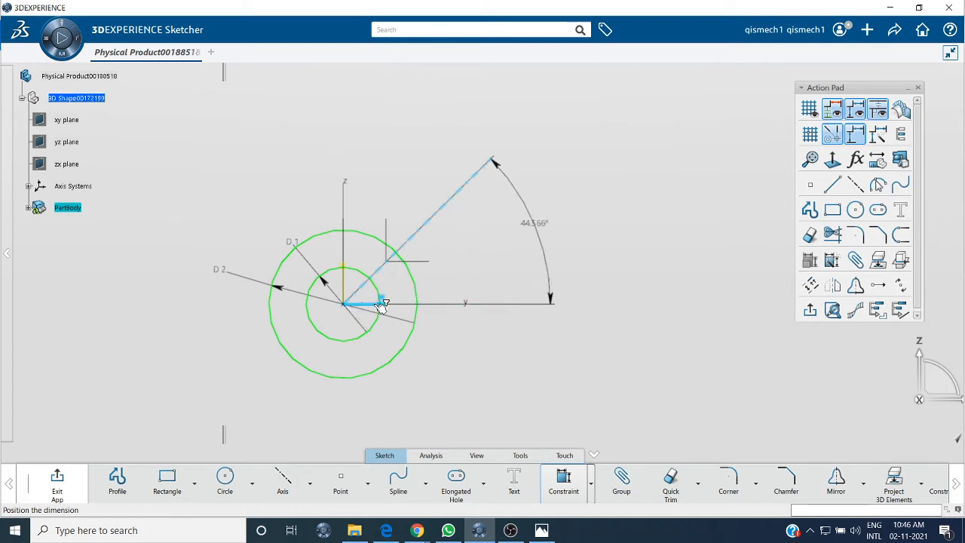
{"action": "left_click", "coordinate": [501, 226]}
{"action": "type", "text": "4"}
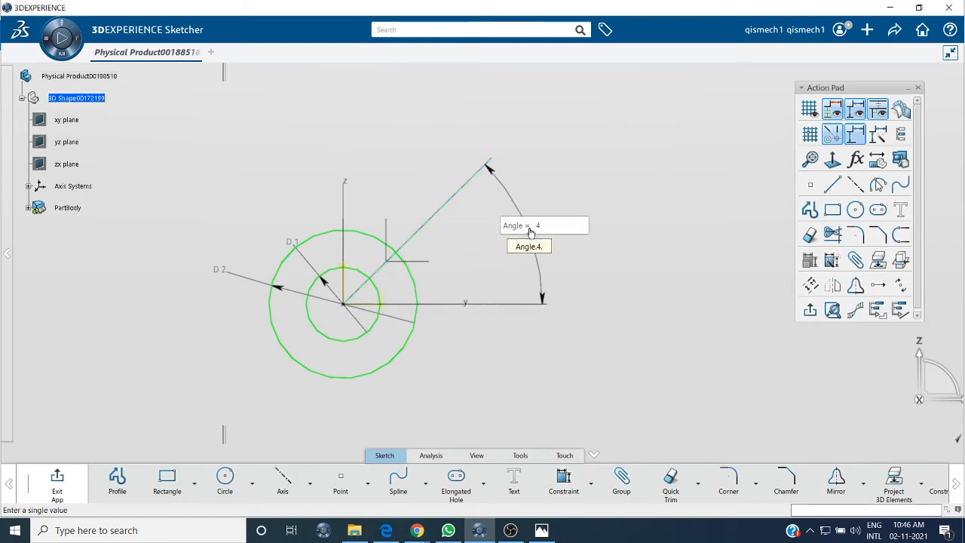
{"action": "type", "text": "0"}
{"action": "key", "text": "Return"}
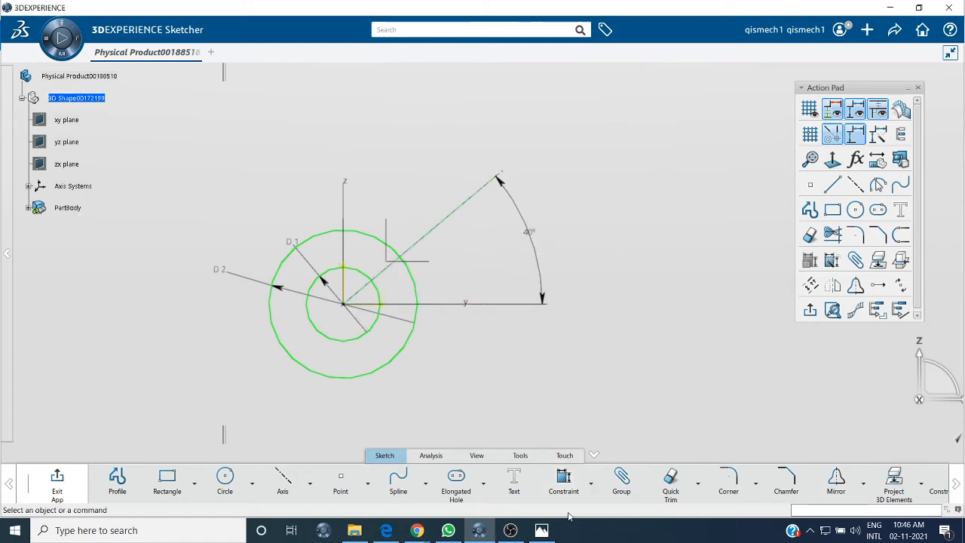
- Sketch a cylindrical elongated hole about the origin, from the horizontal to the slanted axis, with centreline radius about 2.33 mm and end radius about 0.55 mm
{"action": "left_click", "coordinate": [541, 530]}
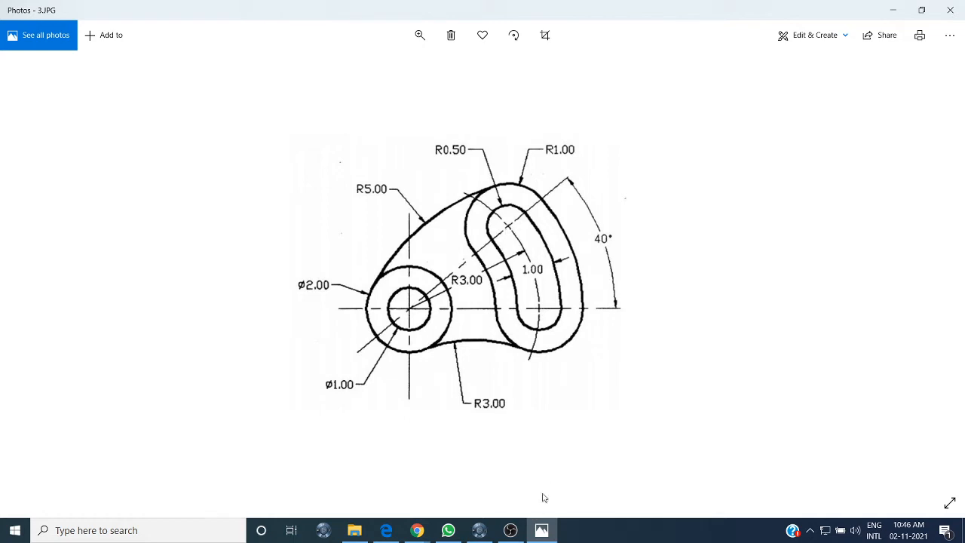
{"action": "left_click", "coordinate": [482, 532]}
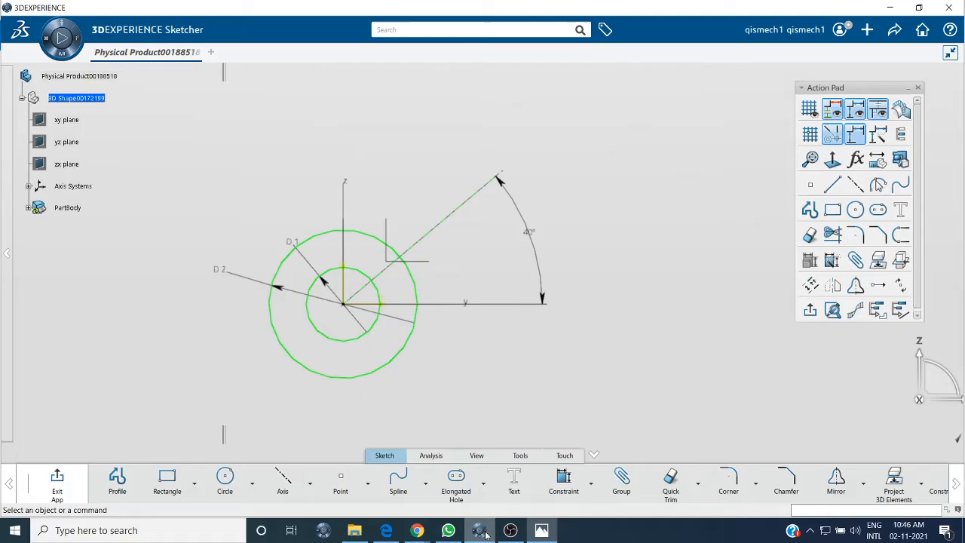
{"action": "left_click", "coordinate": [484, 487]}
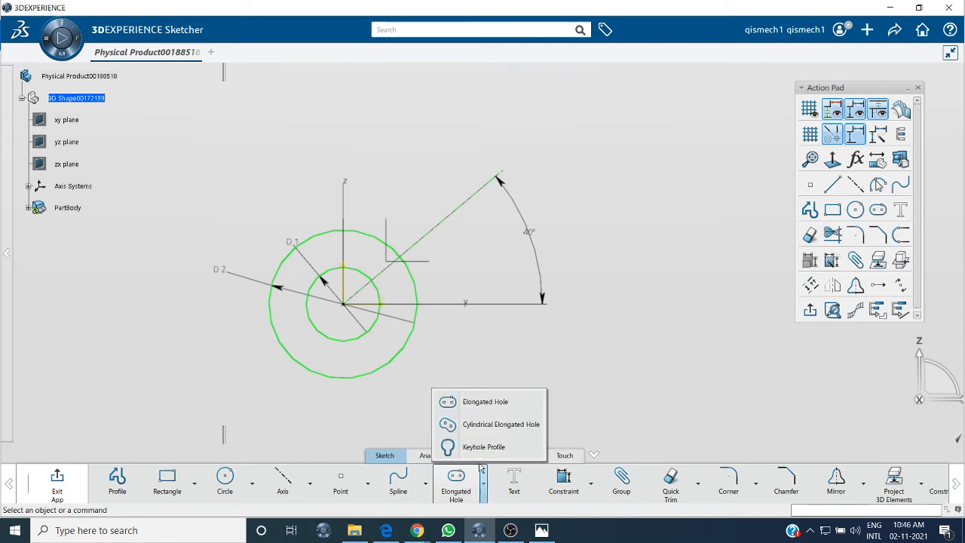
{"action": "left_click", "coordinate": [490, 424]}
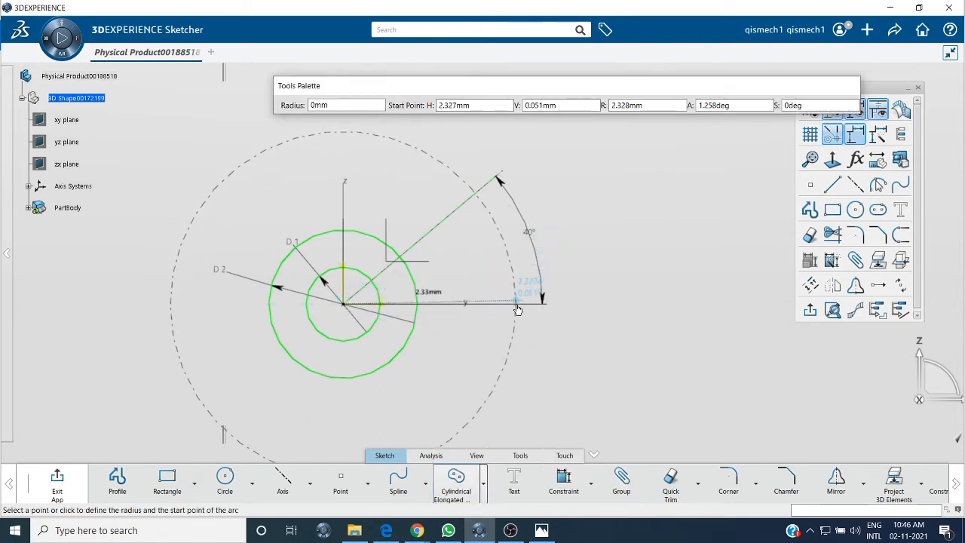
{"action": "left_click", "coordinate": [515, 308]}
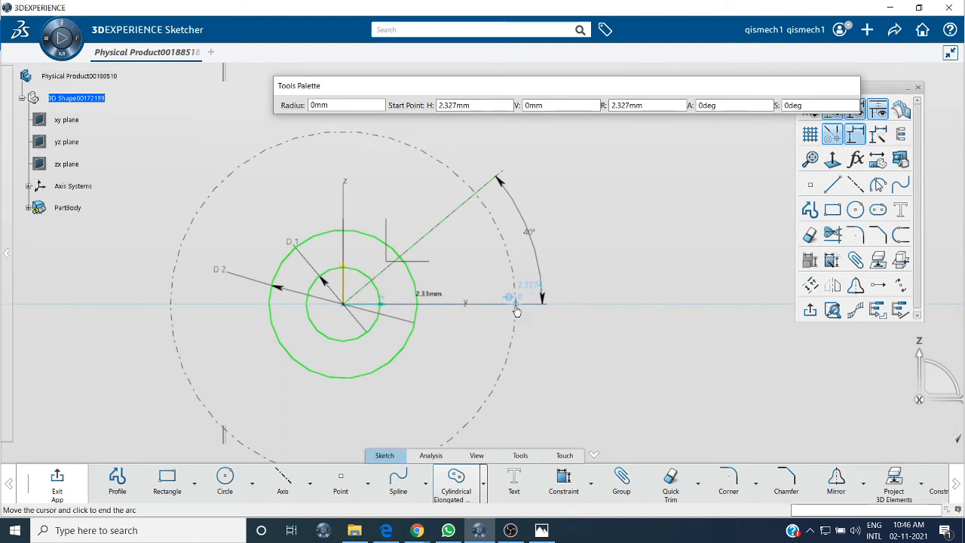
{"action": "left_click", "coordinate": [474, 203]}
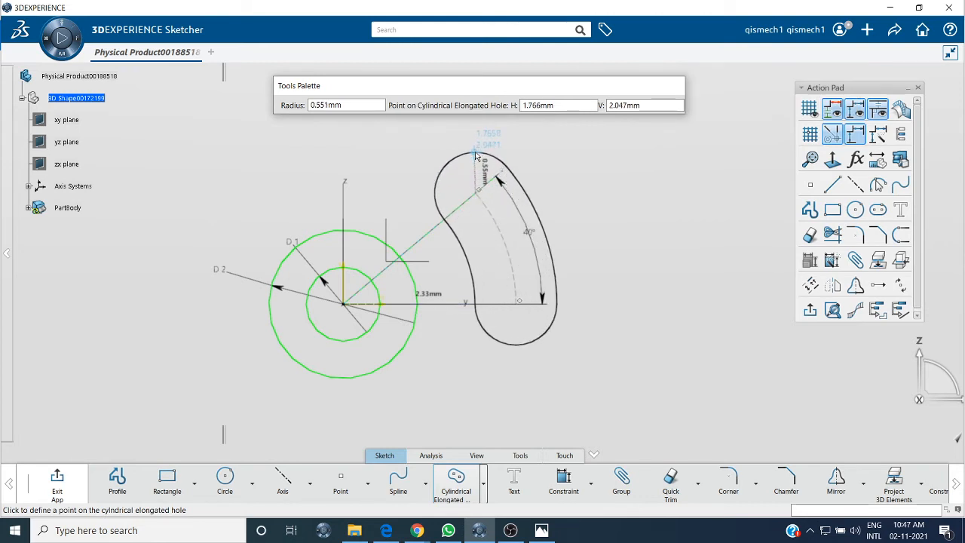
{"action": "left_click", "coordinate": [475, 156]}
{"action": "left_click", "coordinate": [610, 209]}
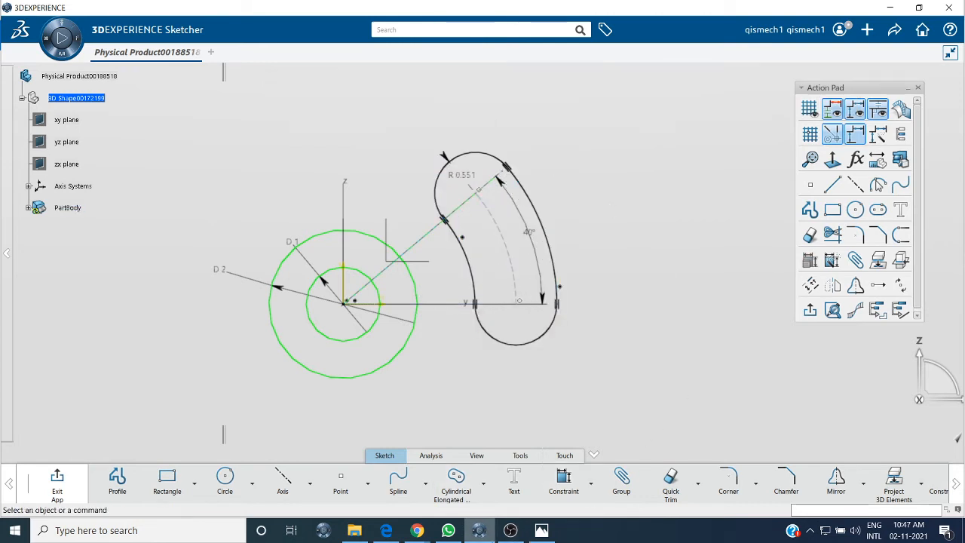
- Set the curved slot's centreline radius to 3 mm and extend the slanted axis beyond the slot's upper end
{"action": "left_click", "coordinate": [540, 531]}
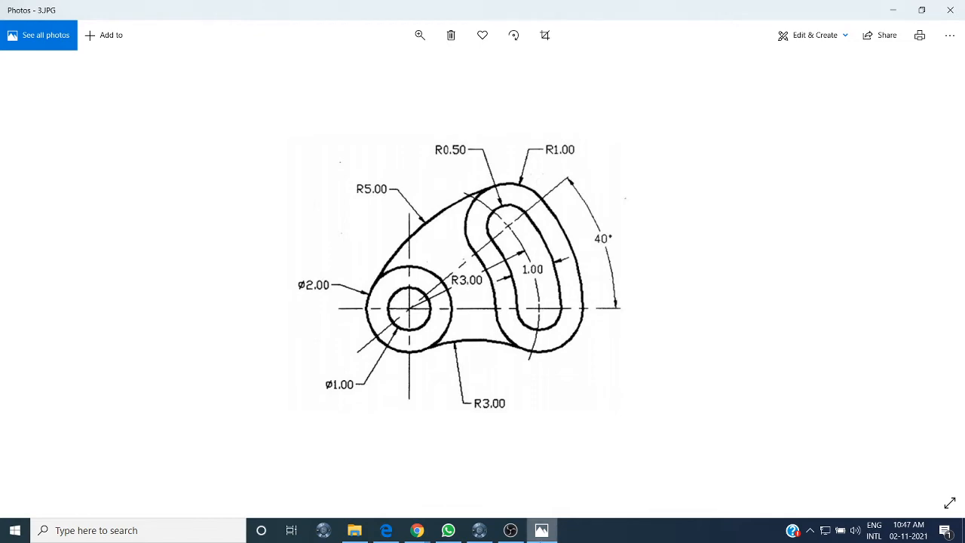
{"action": "left_click", "coordinate": [480, 532]}
{"action": "left_click", "coordinate": [506, 239]}
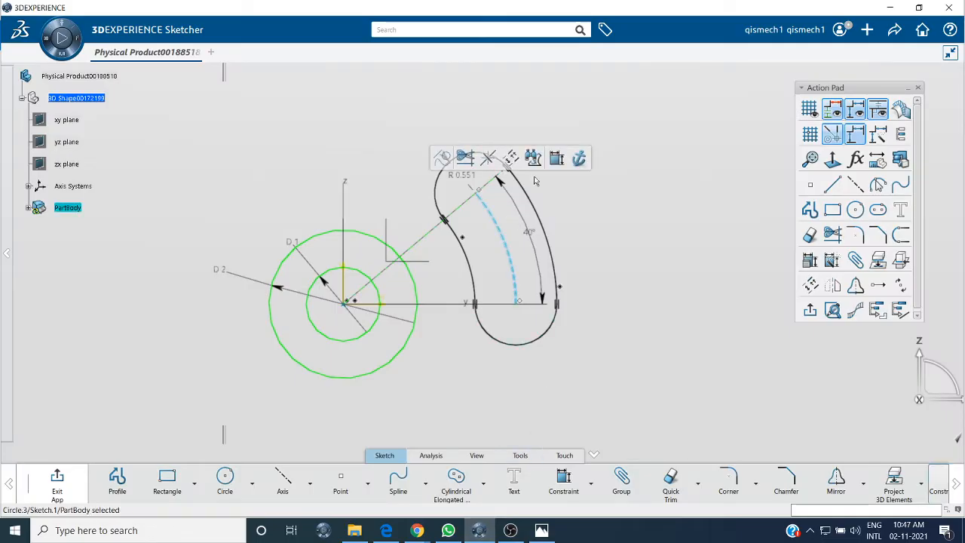
{"action": "left_click", "coordinate": [556, 167]}
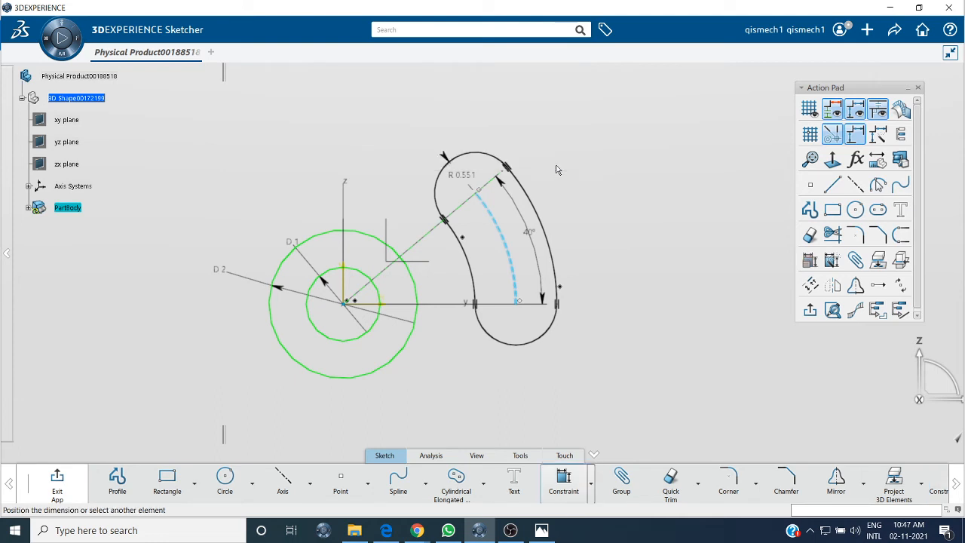
{"action": "left_click", "coordinate": [633, 214]}
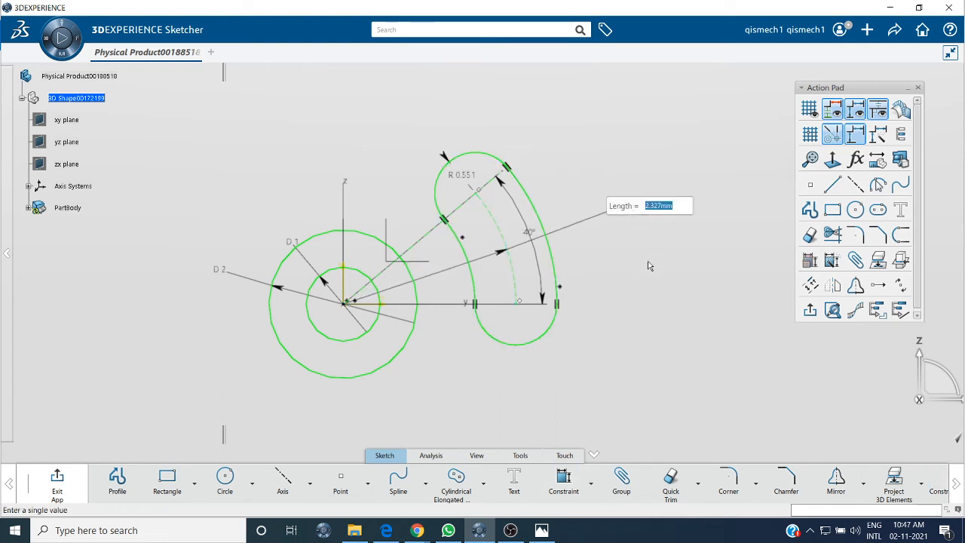
{"action": "type", "text": "3"}
{"action": "key", "text": "Return"}
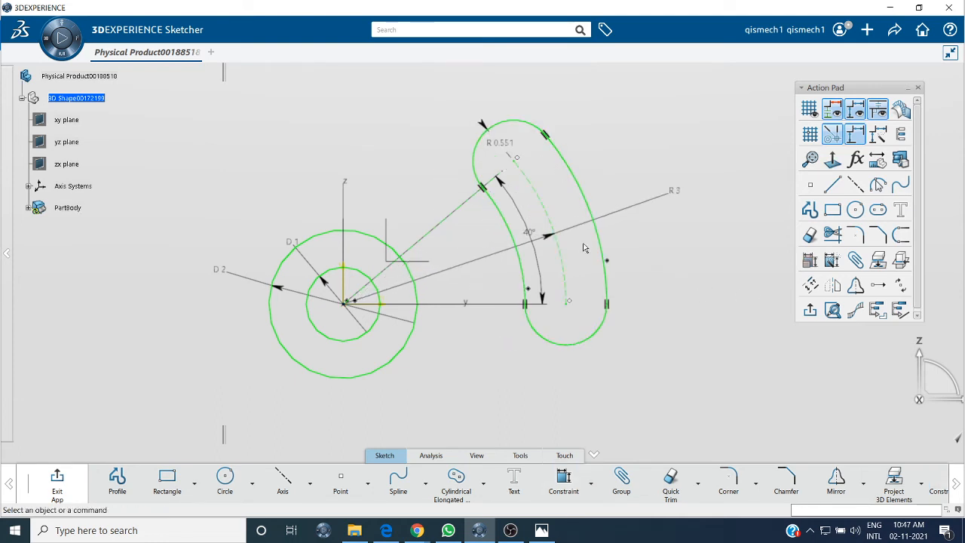
{"action": "left_click_drag", "start_coordinate": [503, 176], "coordinate": [585, 110]}
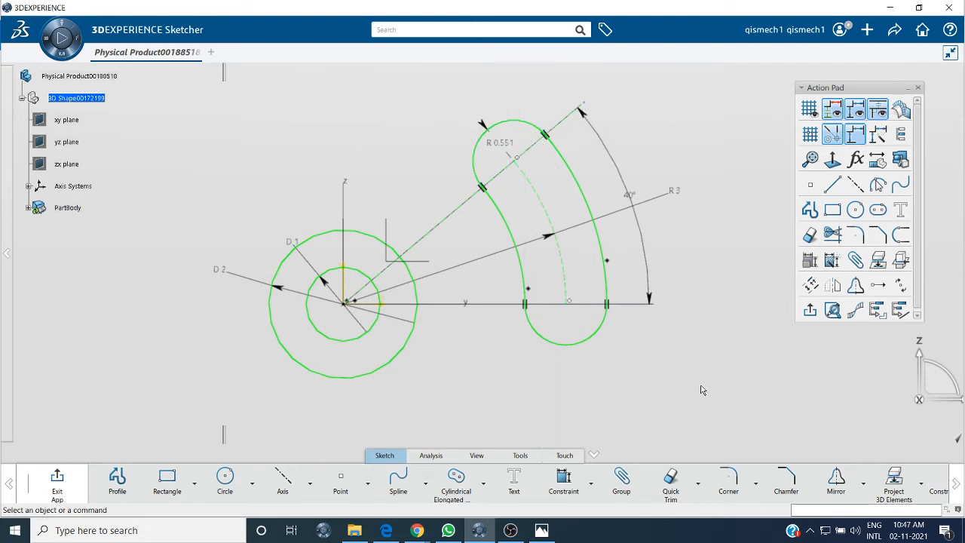
- Check the slot's end radius in the reference drawing and set that radius to 0.5 mm in the sketch
{"action": "left_click", "coordinate": [540, 532]}
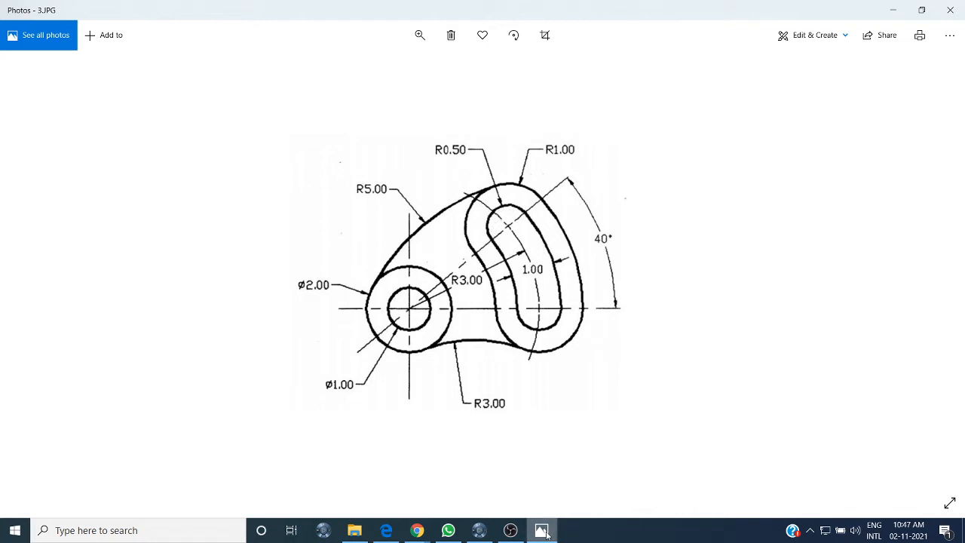
{"action": "left_click", "coordinate": [479, 529]}
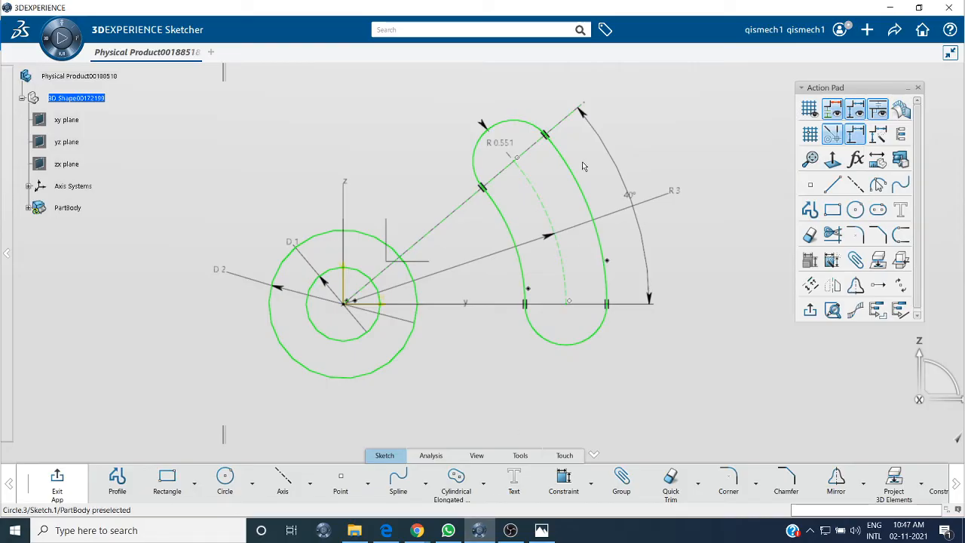
{"action": "double_click", "coordinate": [504, 143]}
{"action": "type", "text": "0"}
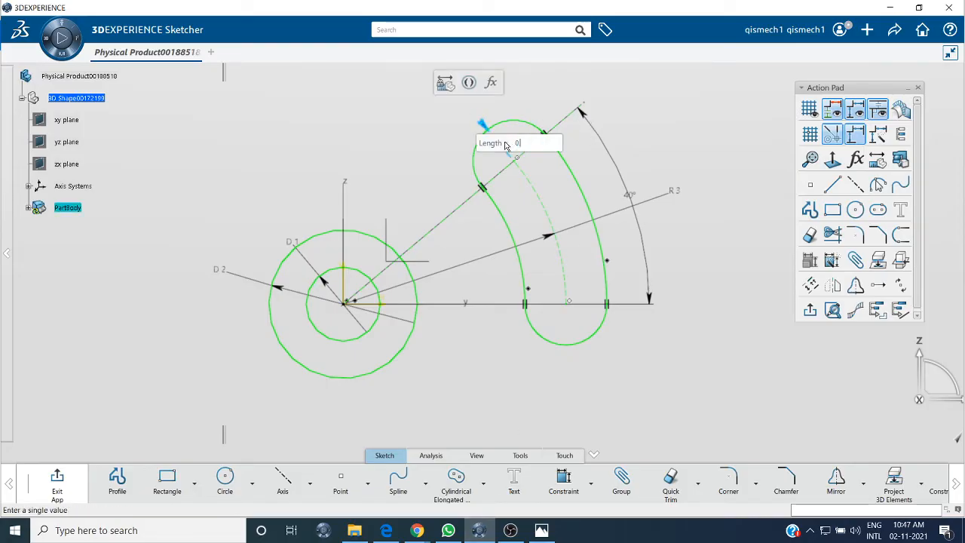
{"action": "type", "text": ".5"}
{"action": "key", "text": "Return"}
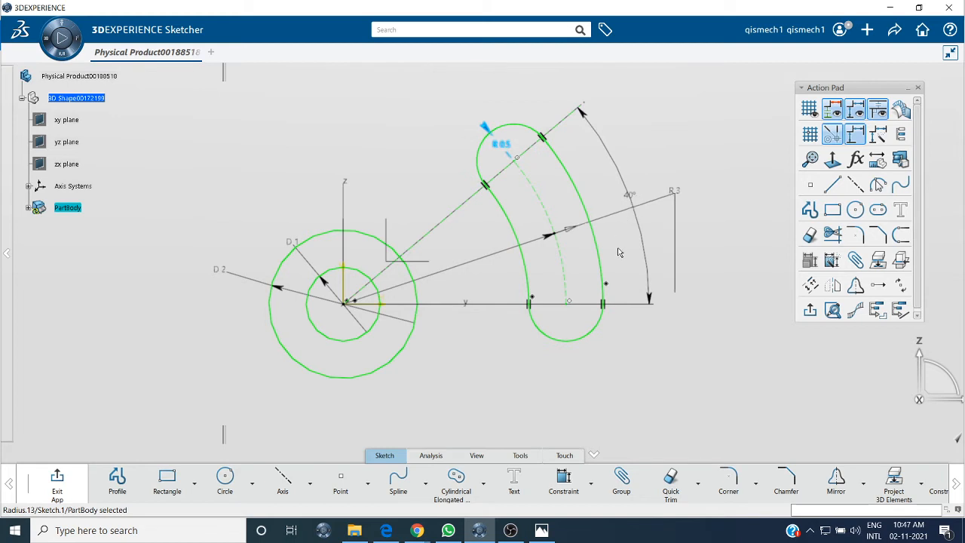
- Sketch a larger cylindrical elongated hole around the slot, sharing its centre and arc endpoints, with an end radius of about 0.89 mm
{"action": "left_click", "coordinate": [455, 481]}
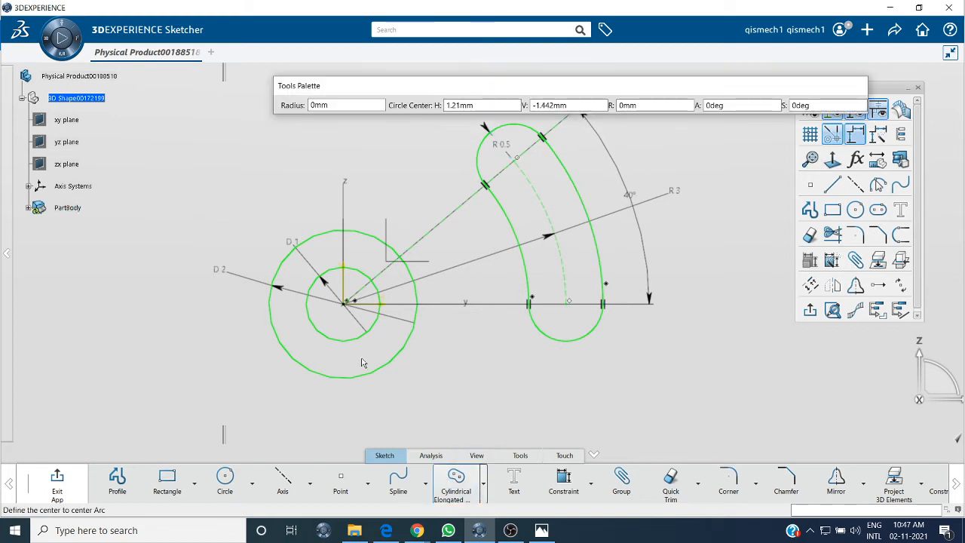
{"action": "left_click", "coordinate": [344, 303]}
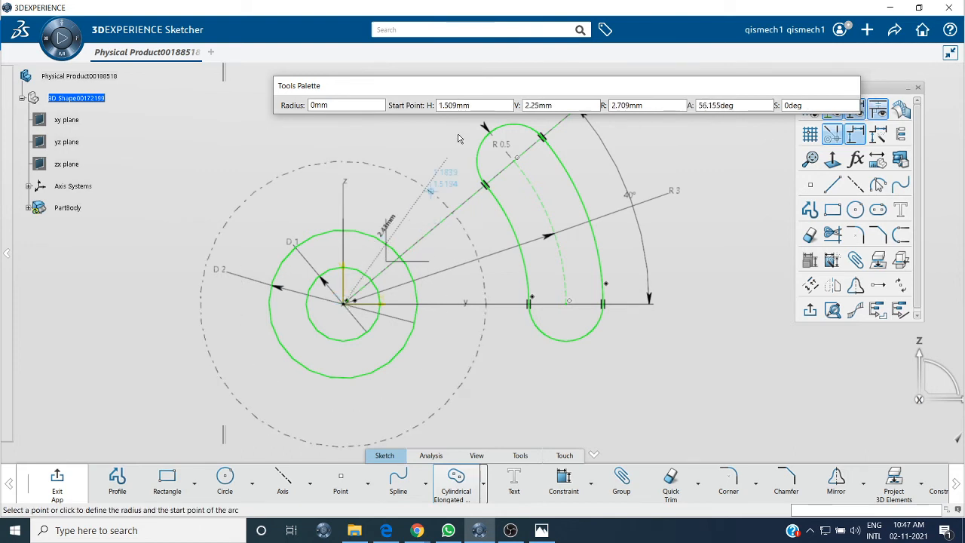
{"action": "left_click", "coordinate": [570, 305]}
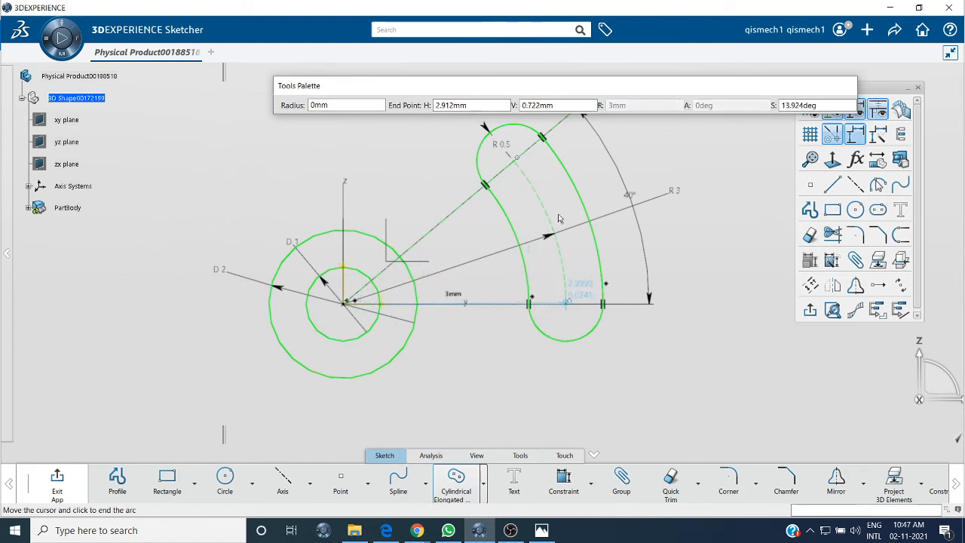
{"action": "left_click", "coordinate": [516, 169]}
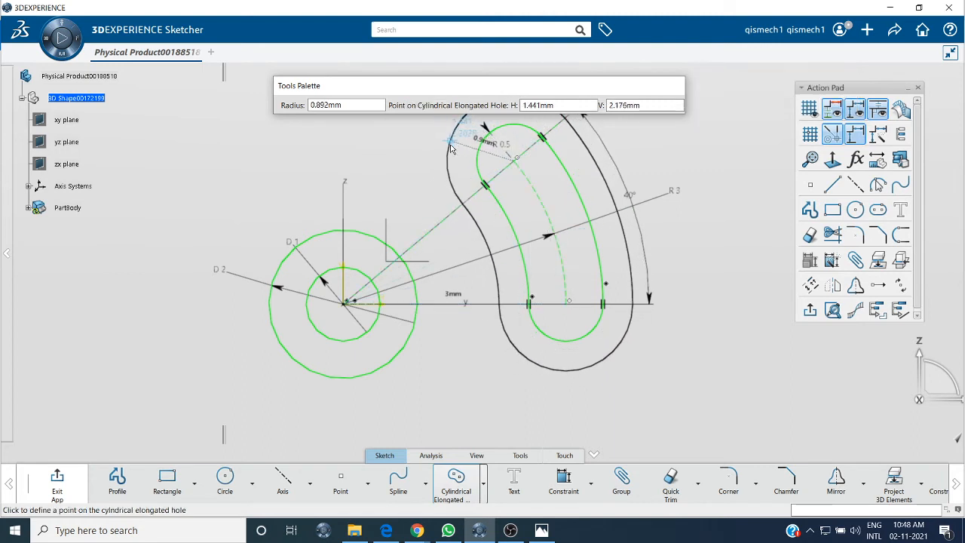
{"action": "left_click", "coordinate": [452, 151]}
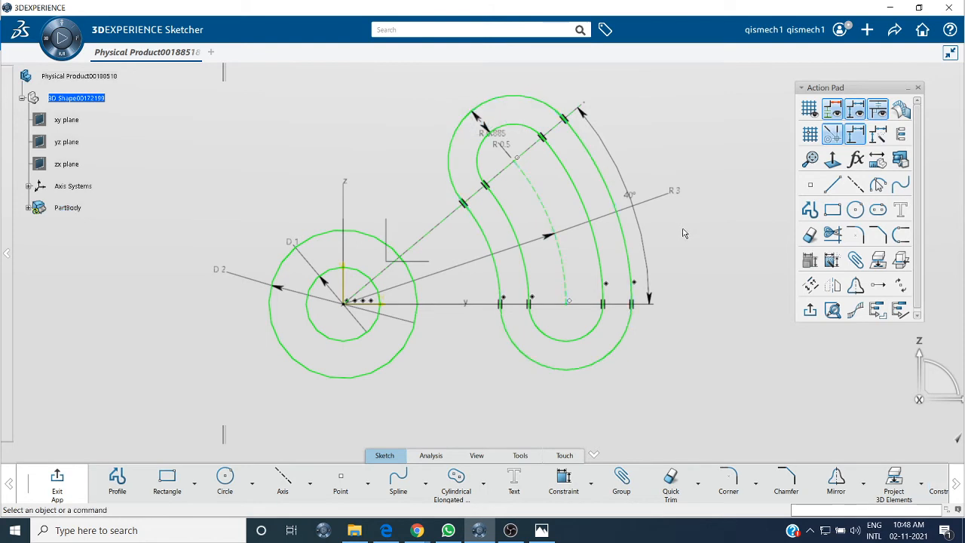
- Check the outer slot's end radius in the reference drawing and set that radius to 1 mm in the sketch
{"action": "left_click", "coordinate": [484, 120]}
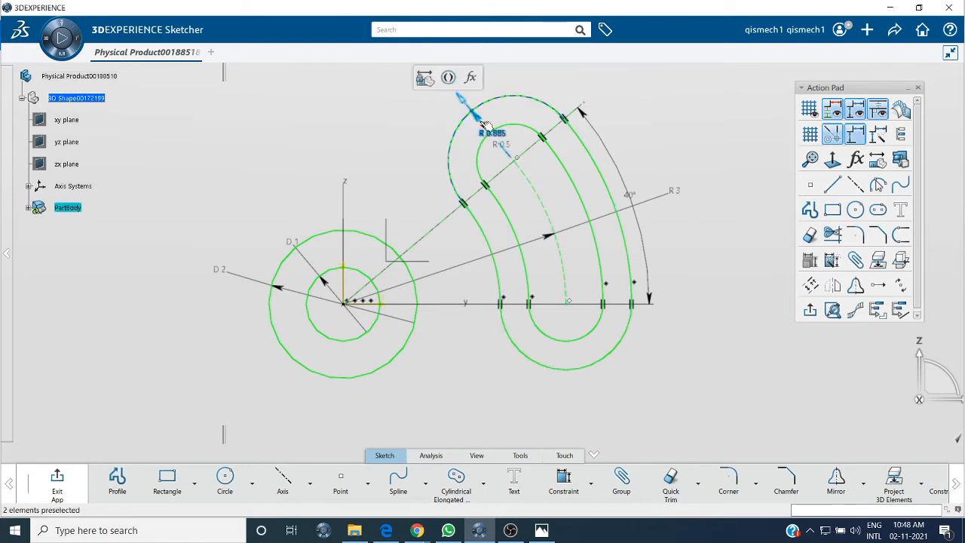
{"action": "double_click", "coordinate": [485, 125]}
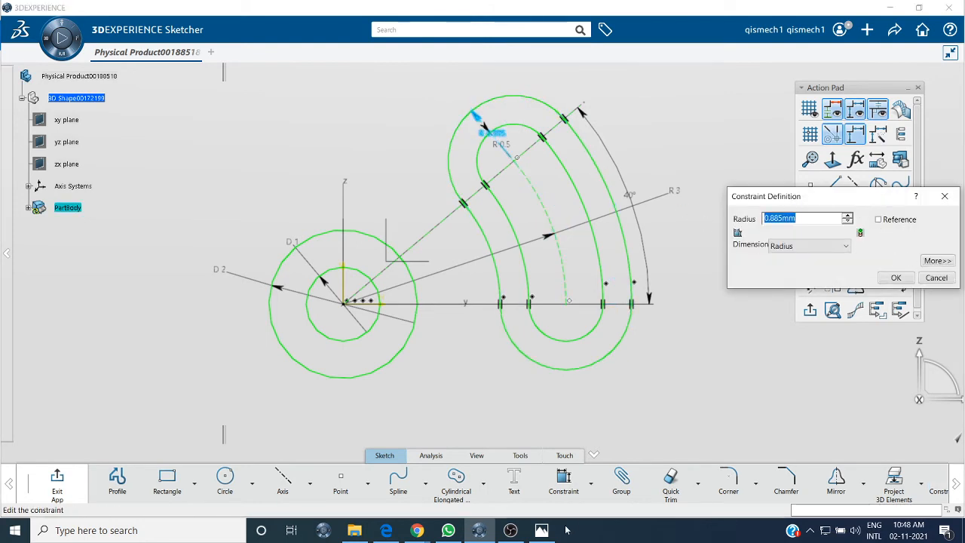
{"action": "left_click", "coordinate": [542, 530]}
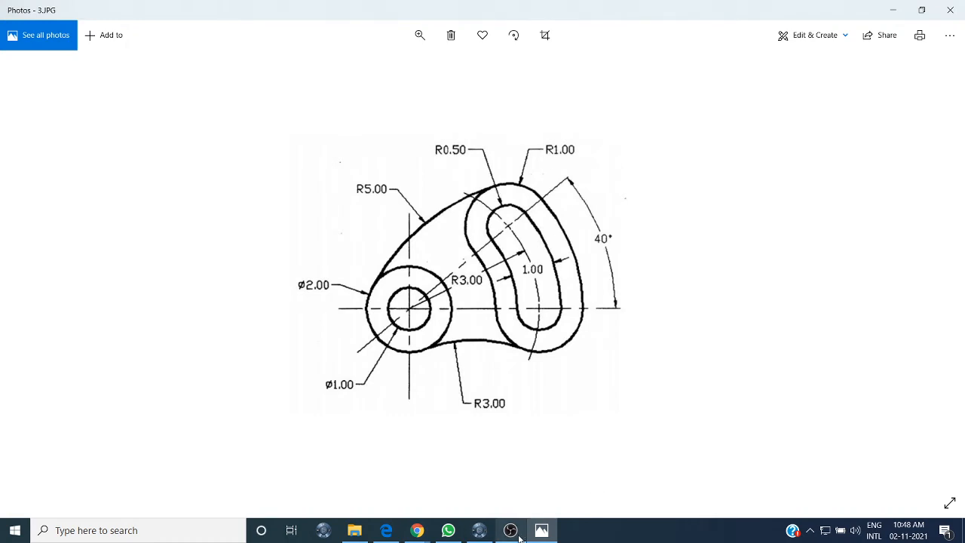
{"action": "left_click", "coordinate": [479, 530]}
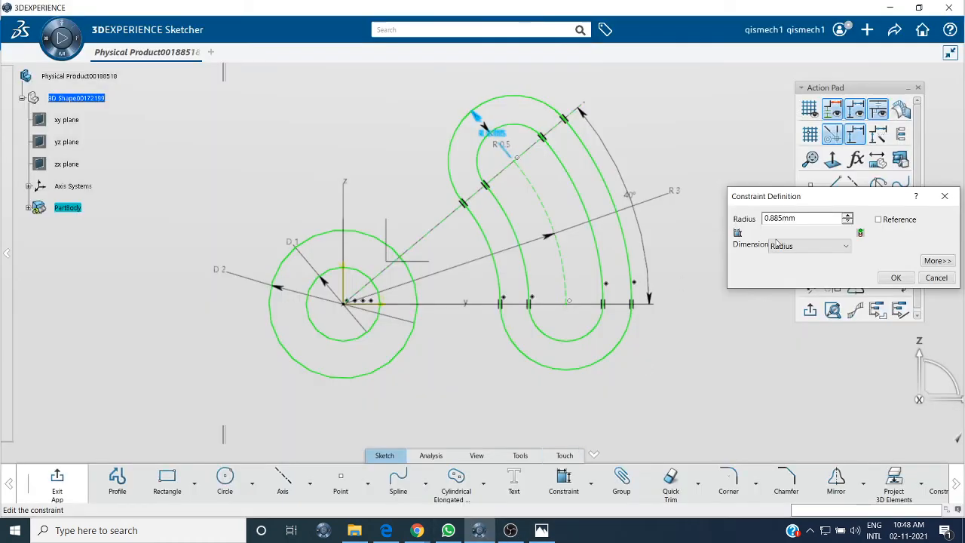
{"action": "type", "text": "1"}
{"action": "key", "text": "Return"}
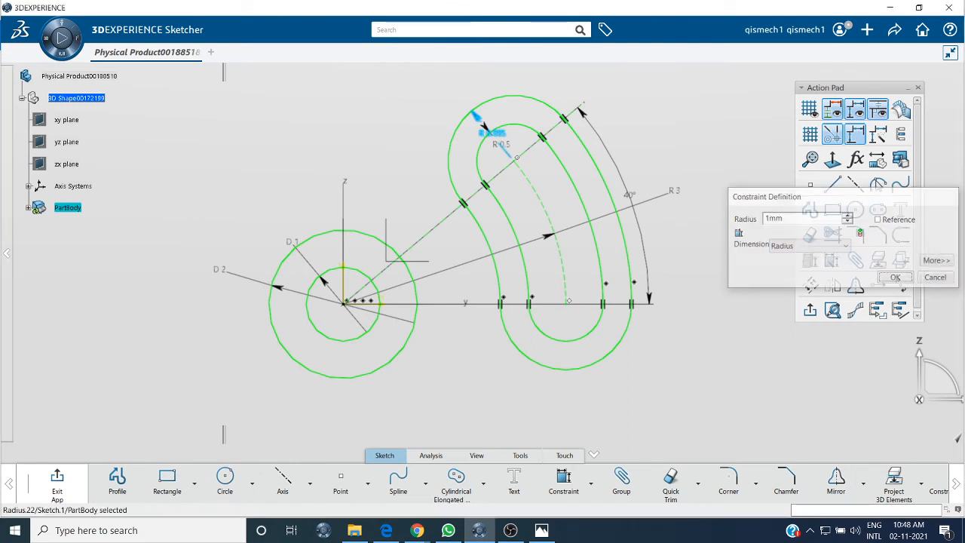
{"action": "left_click", "coordinate": [732, 168]}
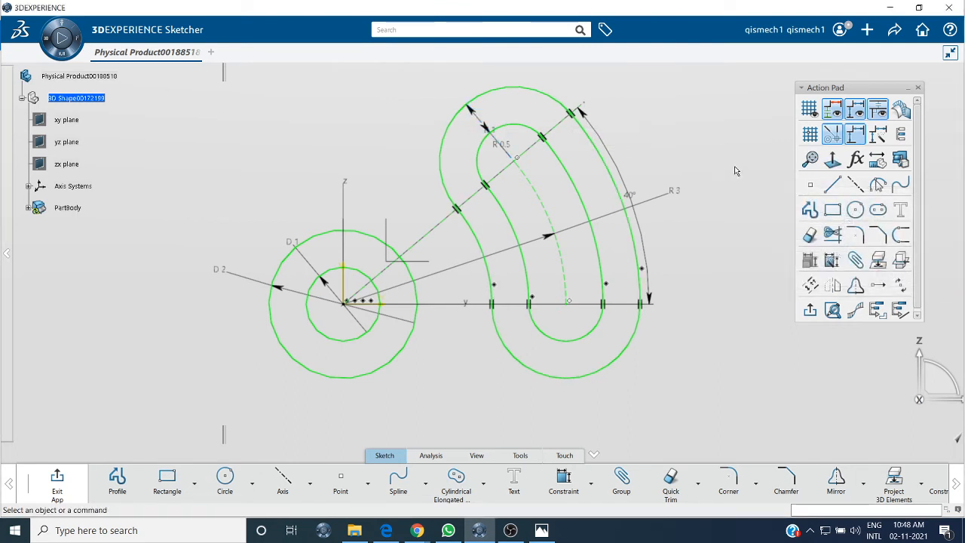
- Add an untrimmed corner arc of about 1.48 mm radius between the outer slot's lower end arc and the 2 mm circle
{"action": "mouse_move", "coordinate": [516, 390]}
{"action": "middle_mouse_down"}
{"action": "mouse_move", "coordinate": [519, 407]}
{"action": "mouse_move", "coordinate": [498, 392]}
{"action": "middle_mouse_up"}
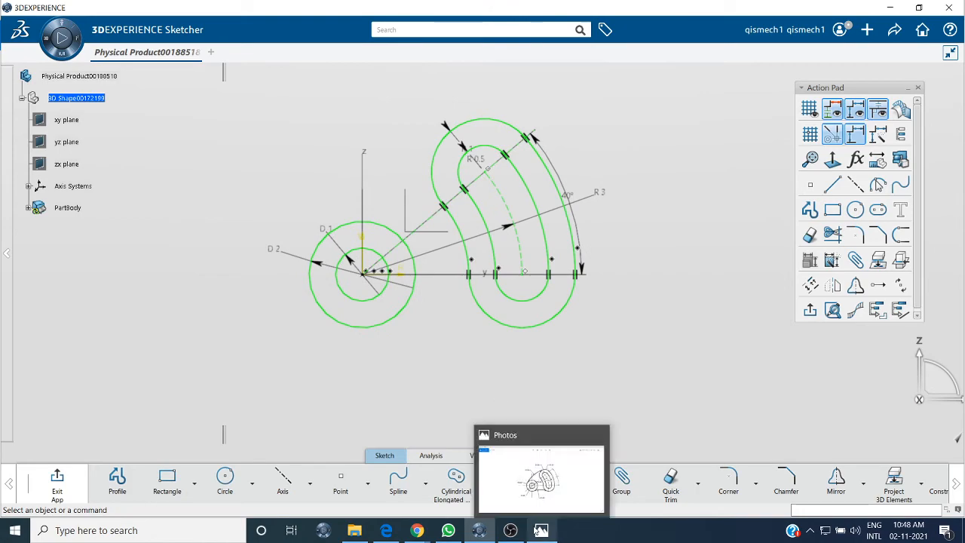
{"action": "left_click", "coordinate": [542, 531]}
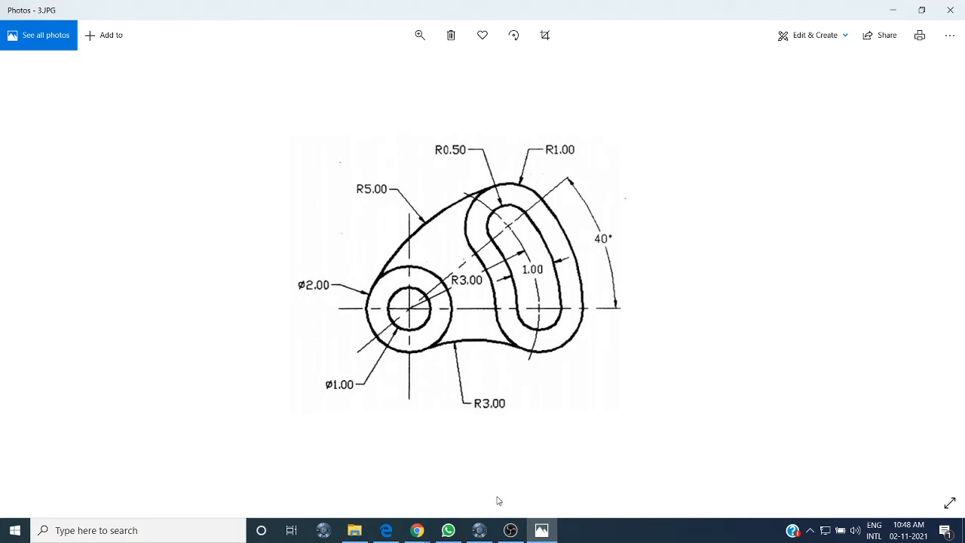
{"action": "left_click", "coordinate": [479, 530]}
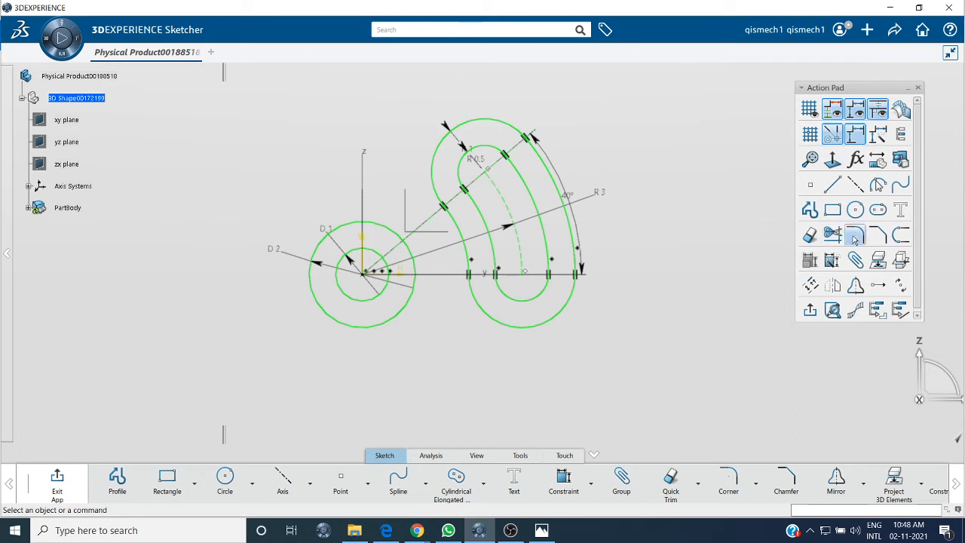
{"action": "left_click", "coordinate": [726, 486]}
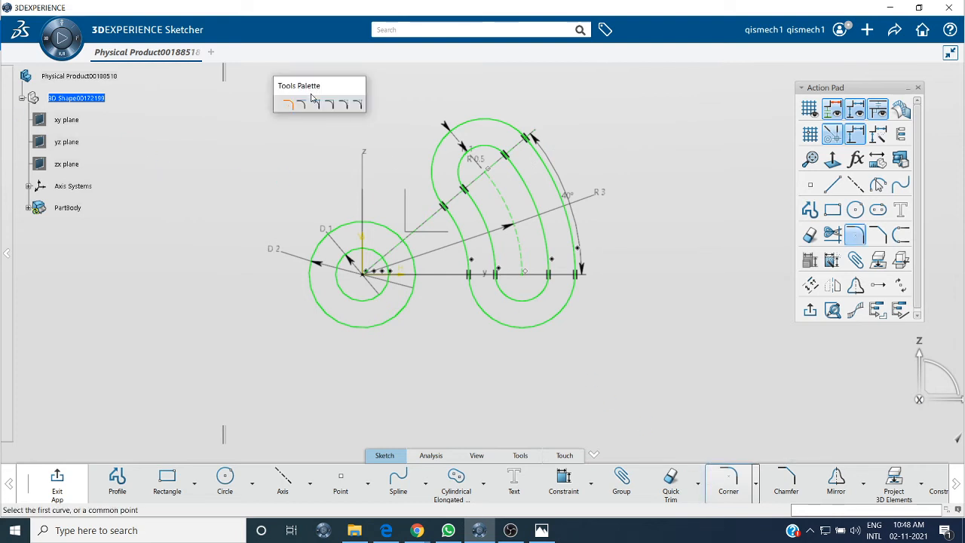
{"action": "left_click", "coordinate": [317, 105]}
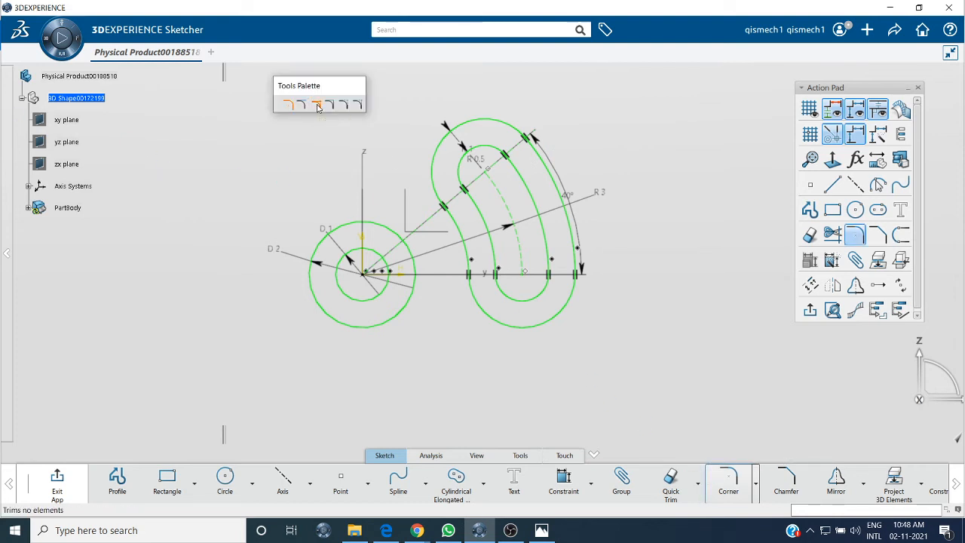
{"action": "left_click", "coordinate": [529, 328]}
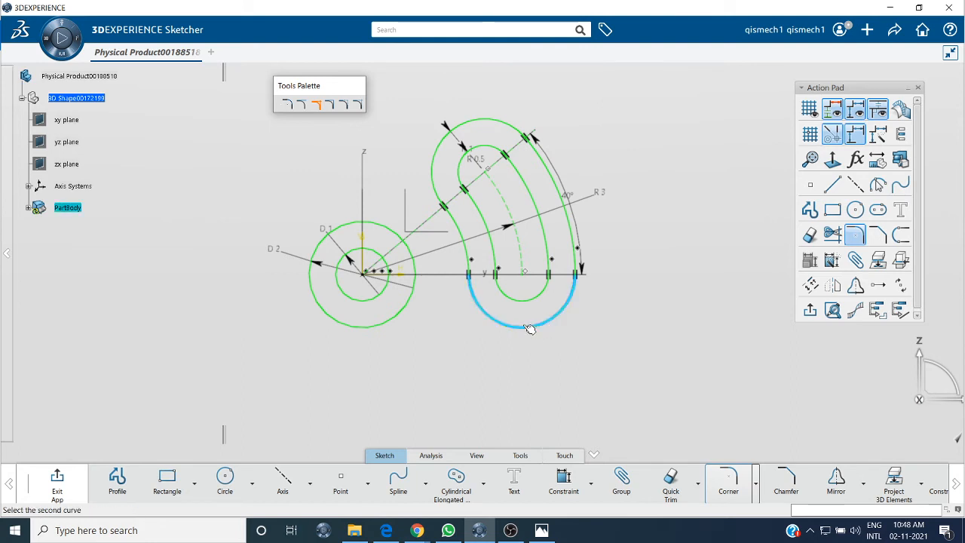
{"action": "left_click", "coordinate": [403, 321]}
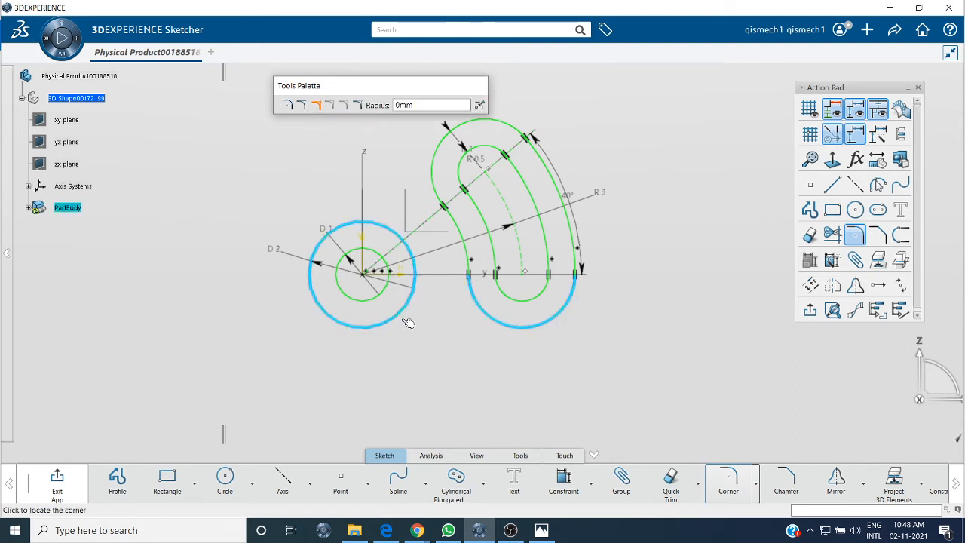
{"action": "left_click", "coordinate": [442, 300]}
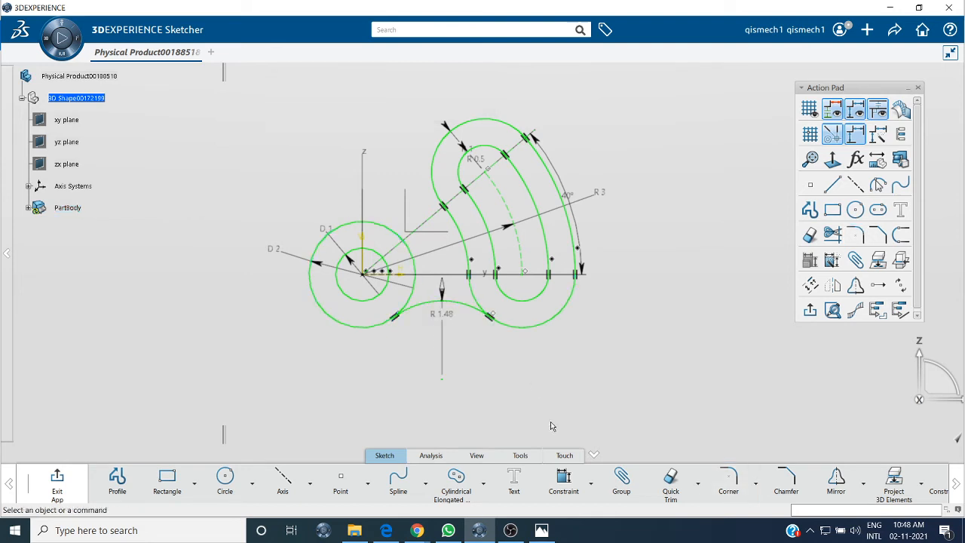
- Check the lower connecting arc in the reference drawing and set its radius to 3 mm in the sketch
{"action": "left_click", "coordinate": [542, 529]}
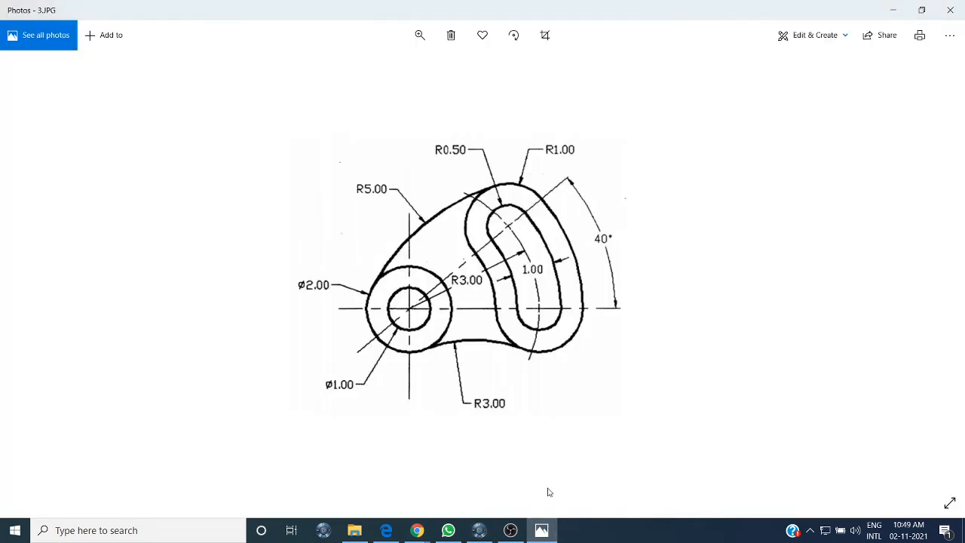
{"action": "left_click", "coordinate": [478, 530]}
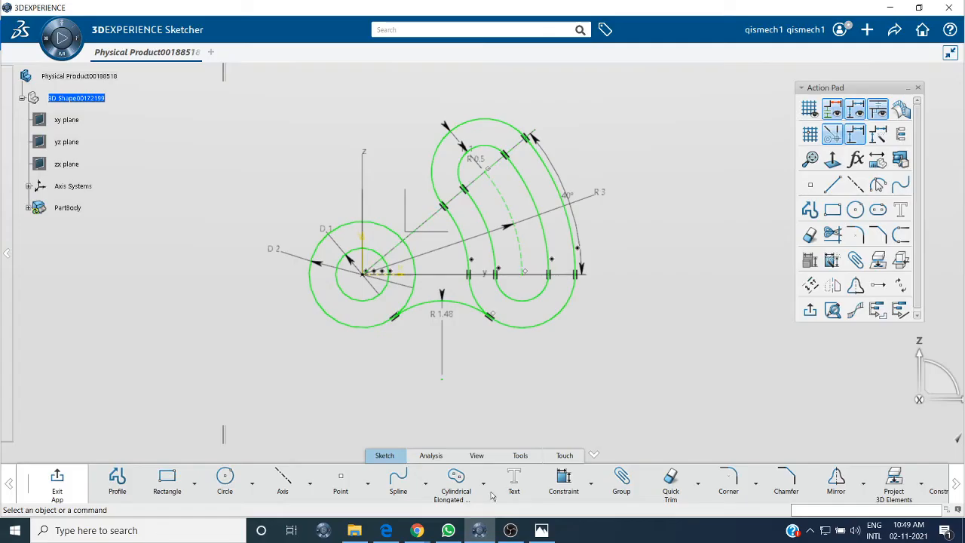
{"action": "double_click", "coordinate": [443, 315]}
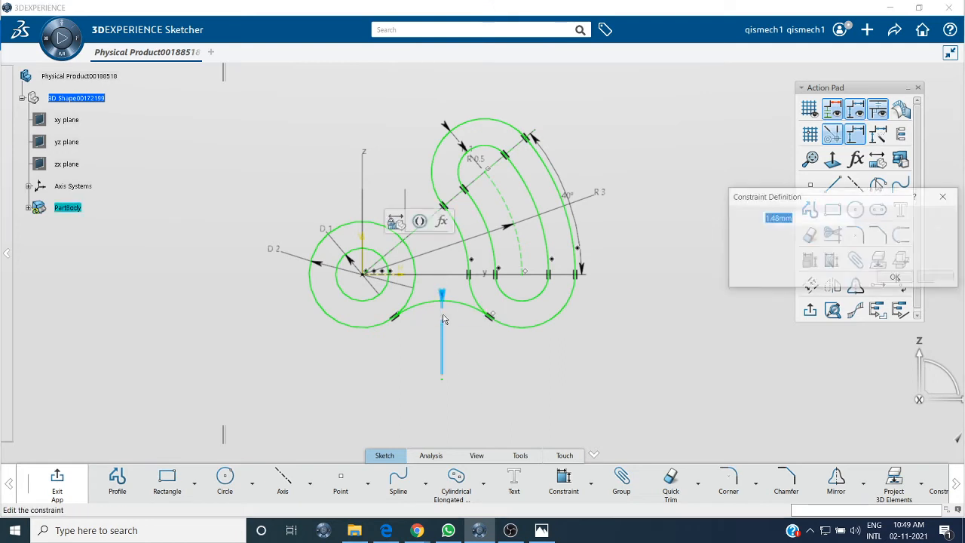
{"action": "type", "text": "3"}
{"action": "key", "text": "Return"}
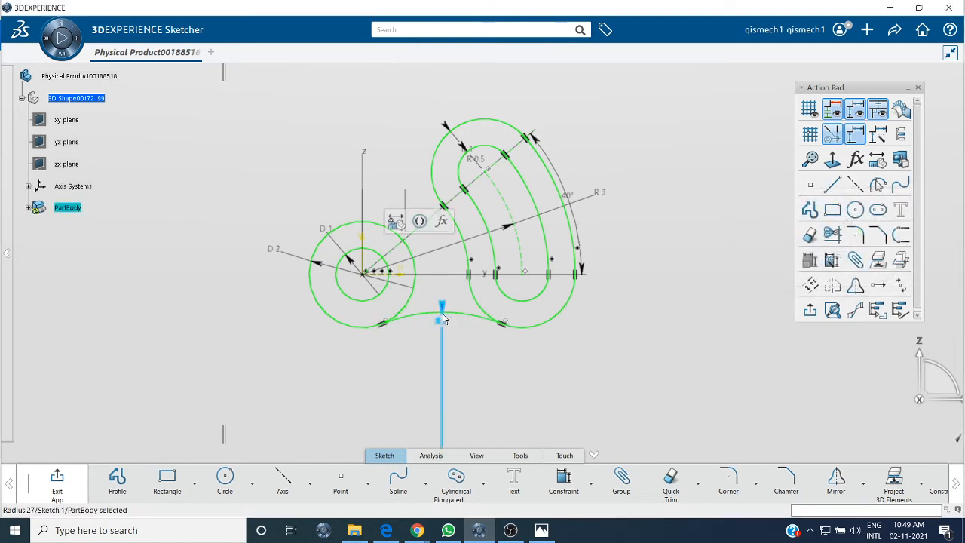
{"action": "left_click", "coordinate": [577, 365]}
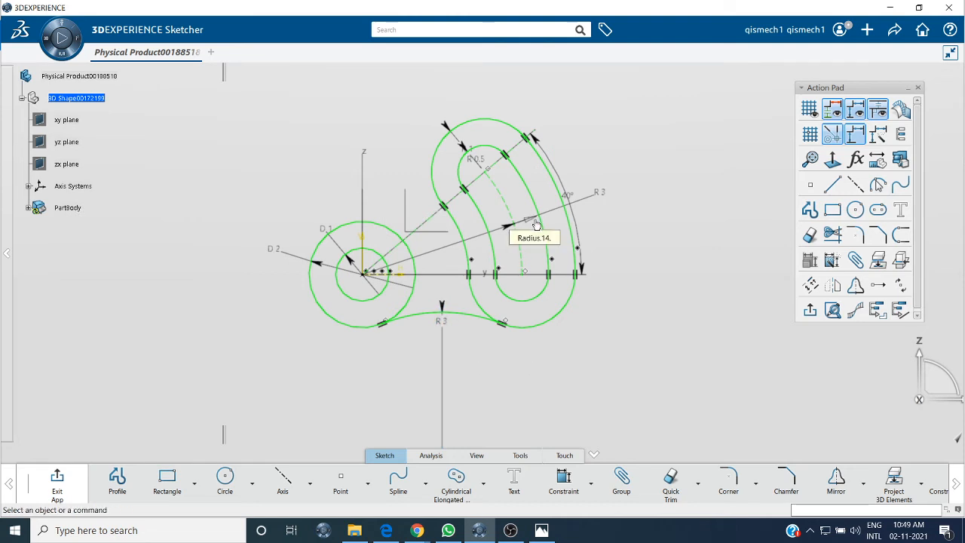
{"action": "left_click", "coordinate": [728, 479]}
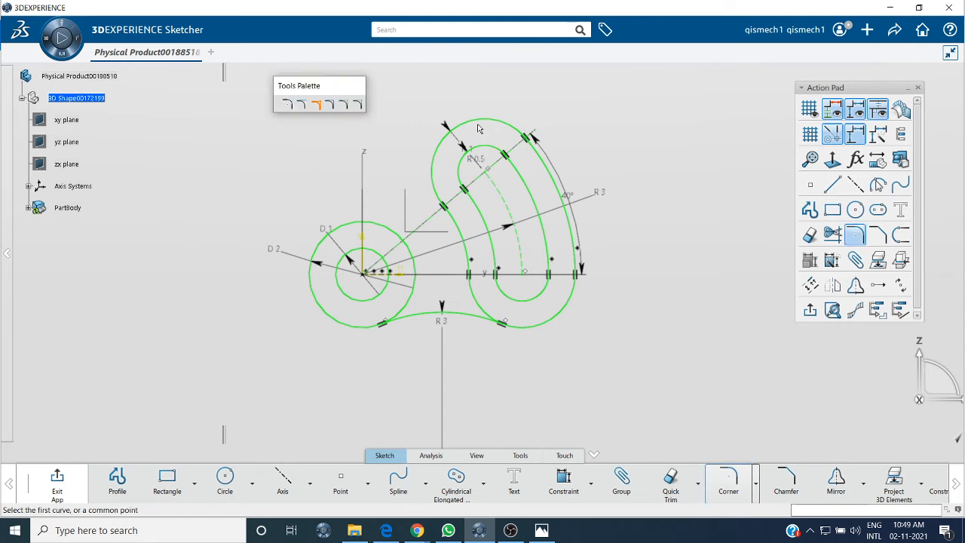
{"action": "left_click", "coordinate": [477, 129]}
{"action": "left_click", "coordinate": [340, 234]}
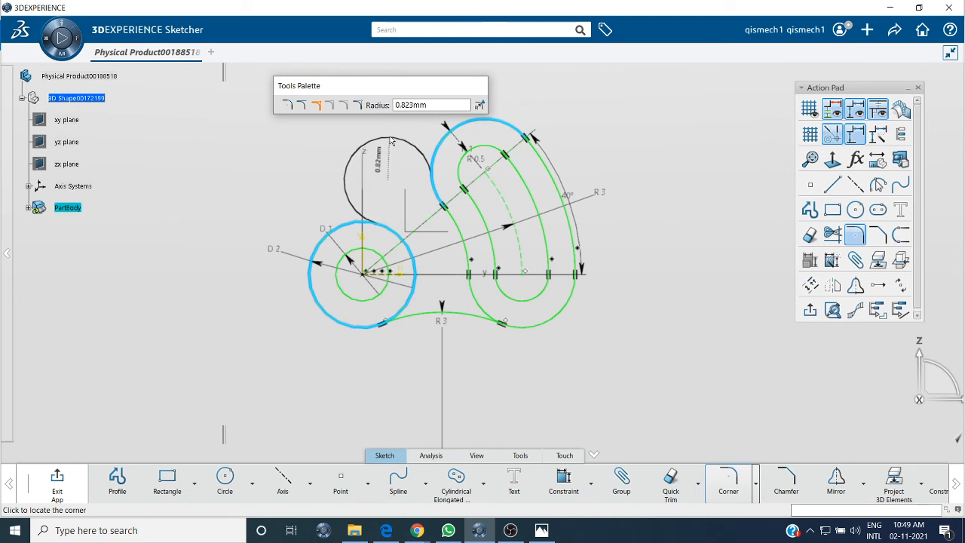
{"action": "key", "text": "Escape"}
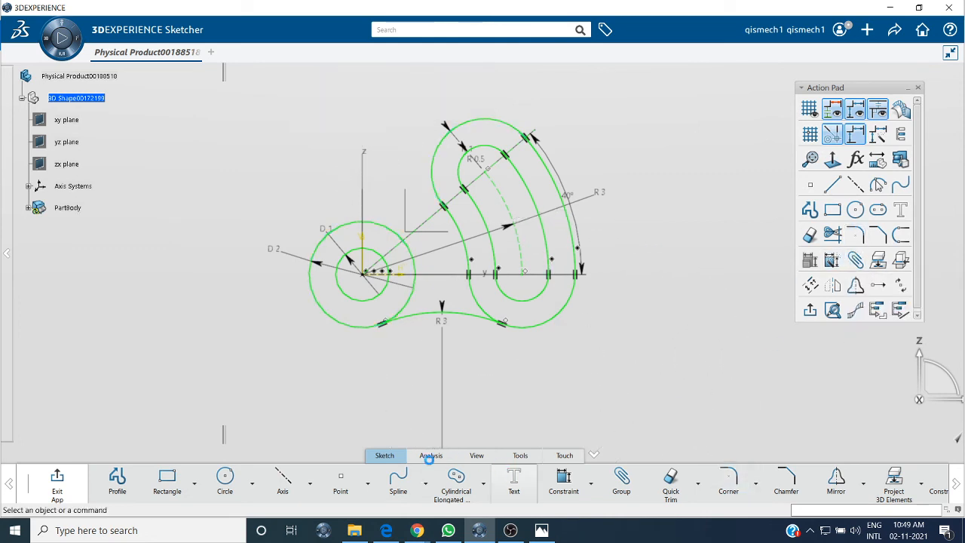
- Sketch a centre-based arc of about 5.95 mm radius spanning above the 2 mm circle and the slots, centred below the profile
{"action": "left_click", "coordinate": [251, 483]}
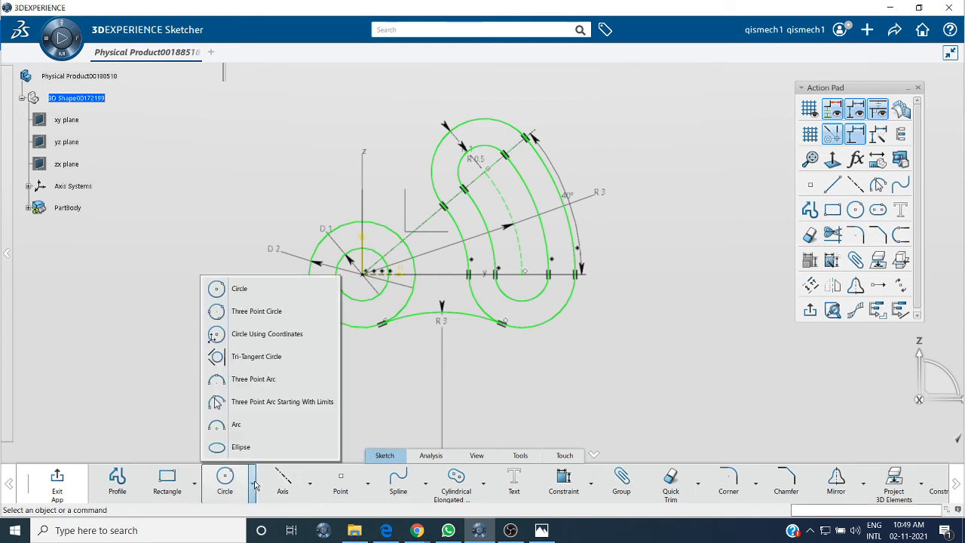
{"action": "left_click", "coordinate": [250, 426]}
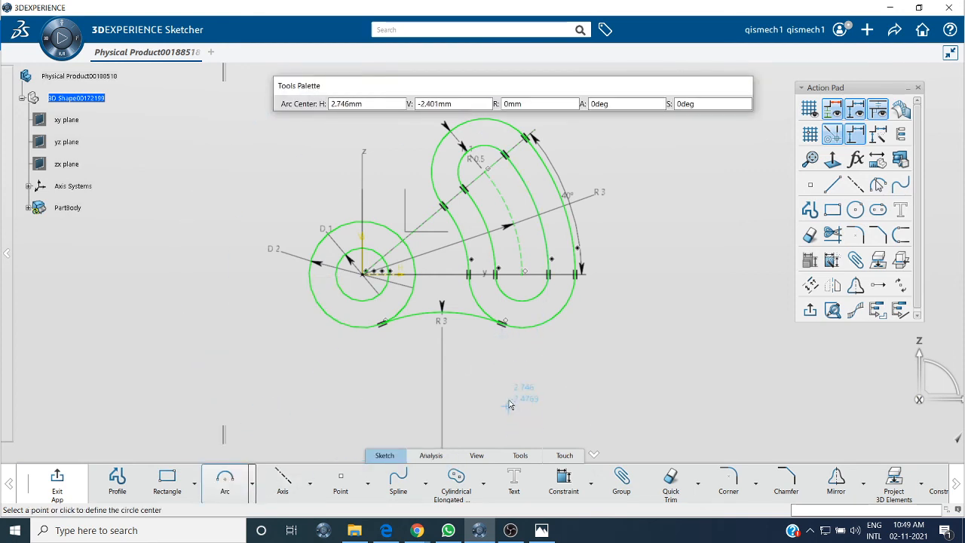
{"action": "left_click", "coordinate": [510, 398]}
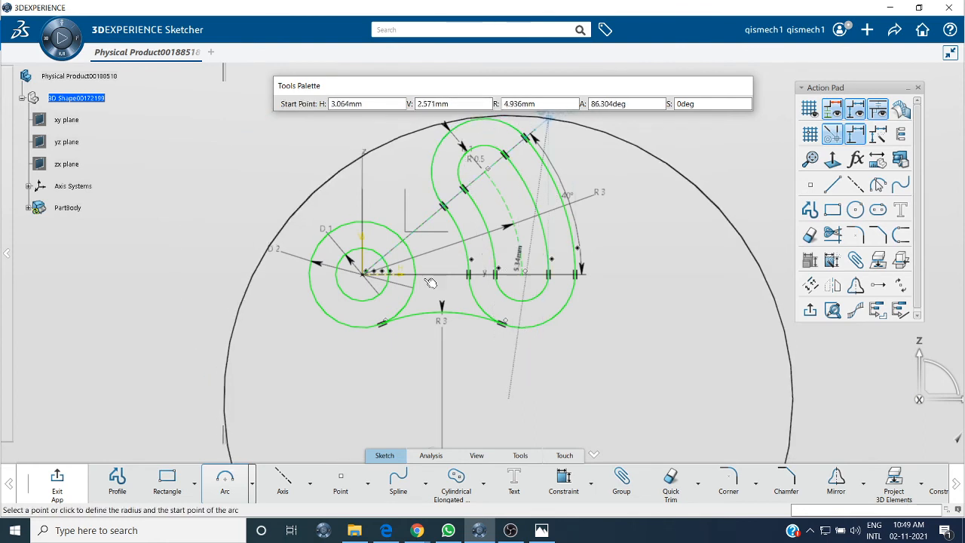
{"action": "left_click_drag", "start_coordinate": [475, 85], "coordinate": [286, 80]}
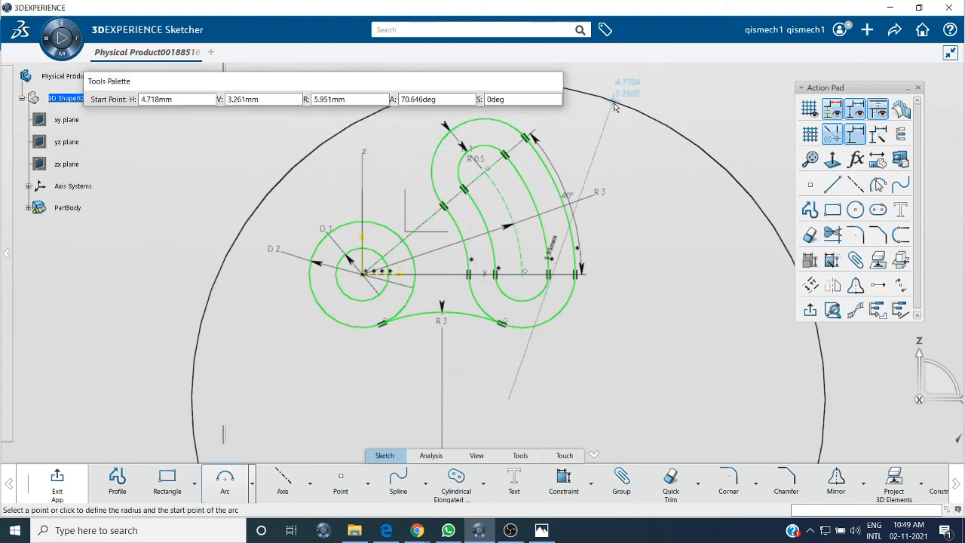
{"action": "left_click", "coordinate": [613, 103]}
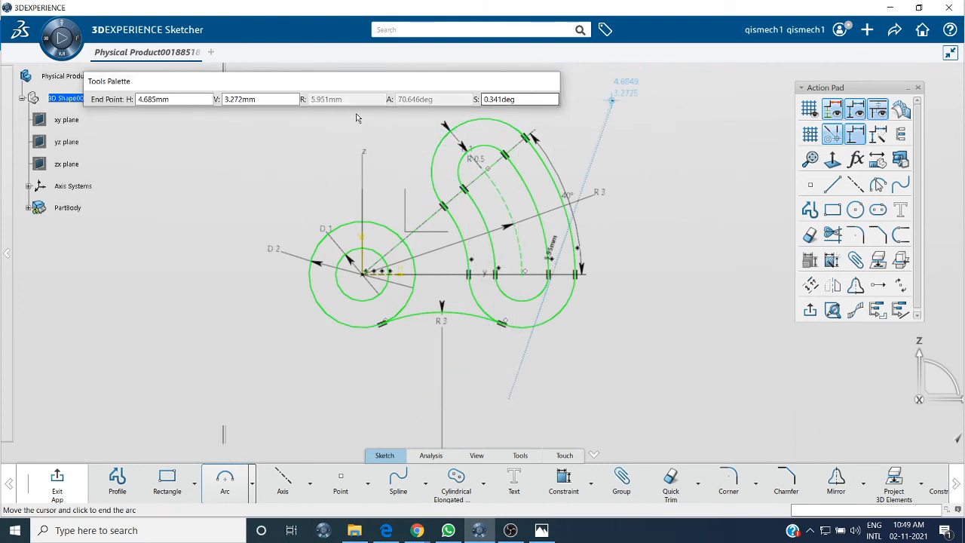
{"action": "left_click", "coordinate": [221, 309]}
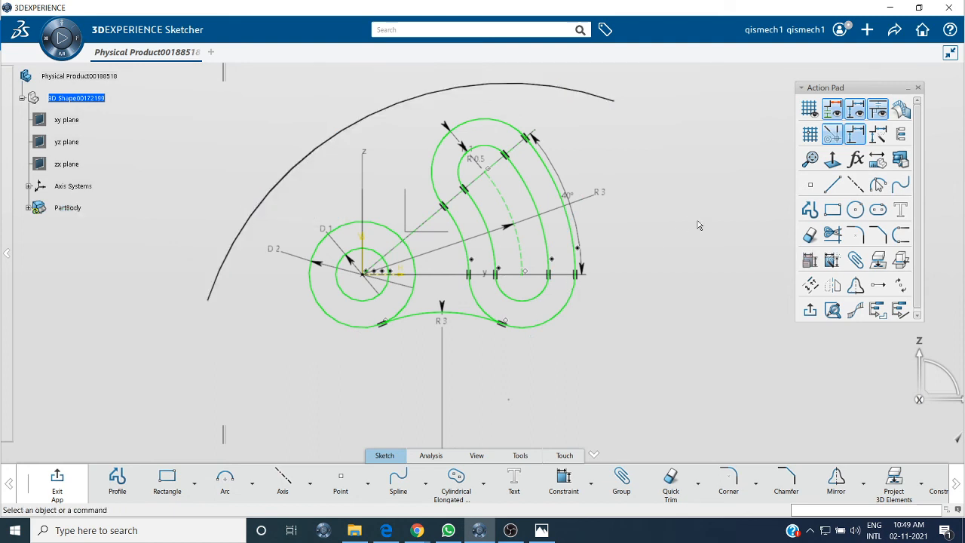
- Check the upper connecting arc in the reference drawing, then dimension the large arc's radius and set it to 5 mm
{"action": "left_click", "coordinate": [541, 530]}
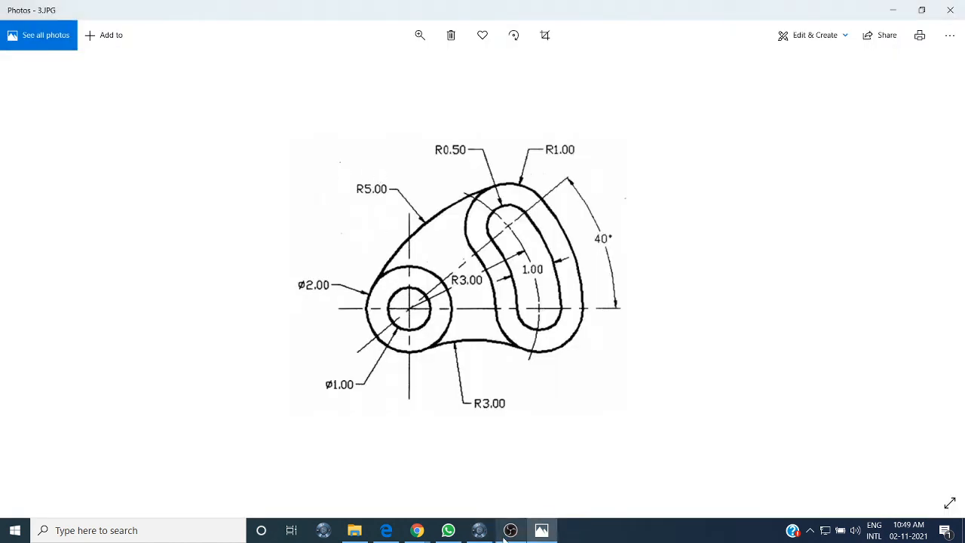
{"action": "left_click", "coordinate": [478, 530]}
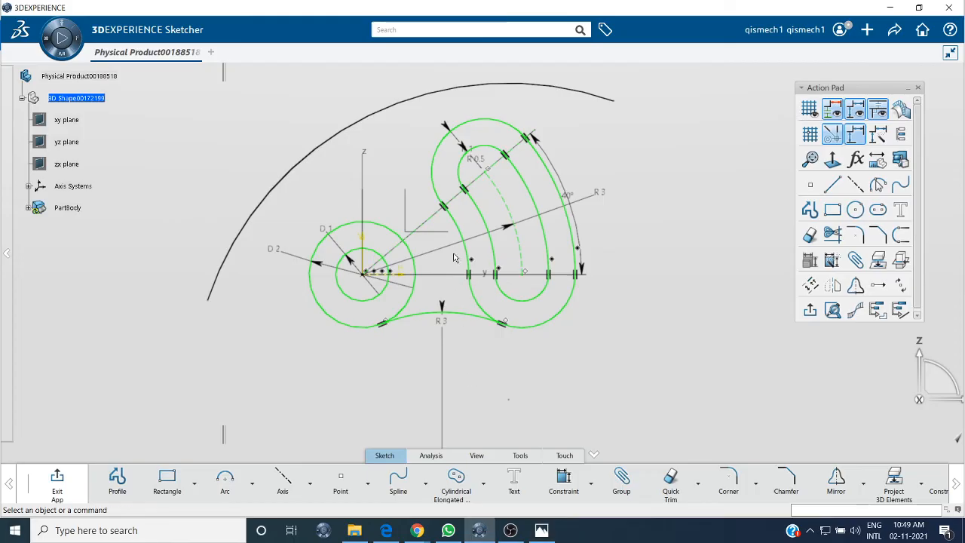
{"action": "left_click", "coordinate": [373, 115]}
{"action": "left_click", "coordinate": [428, 79]}
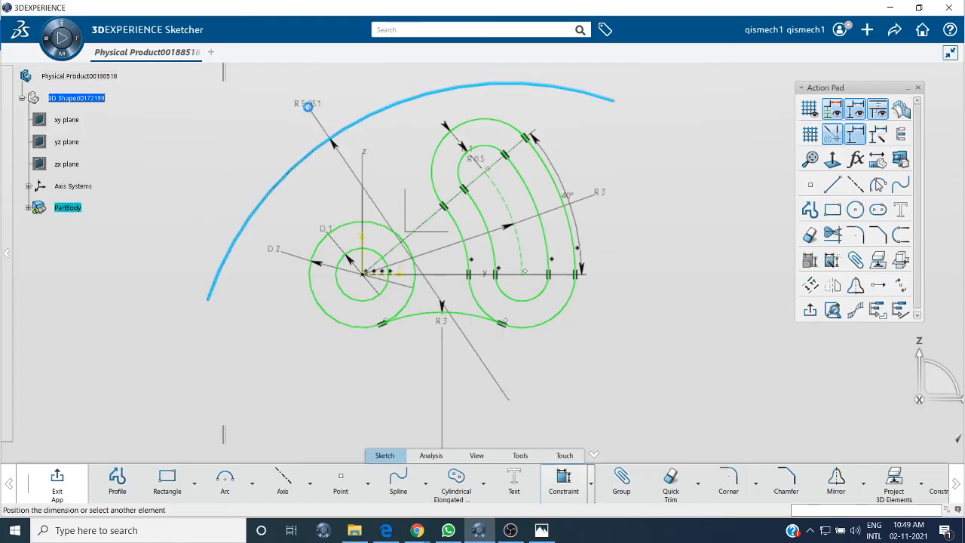
{"action": "left_click", "coordinate": [308, 109]}
{"action": "type", "text": "5"}
{"action": "key", "text": "Return"}
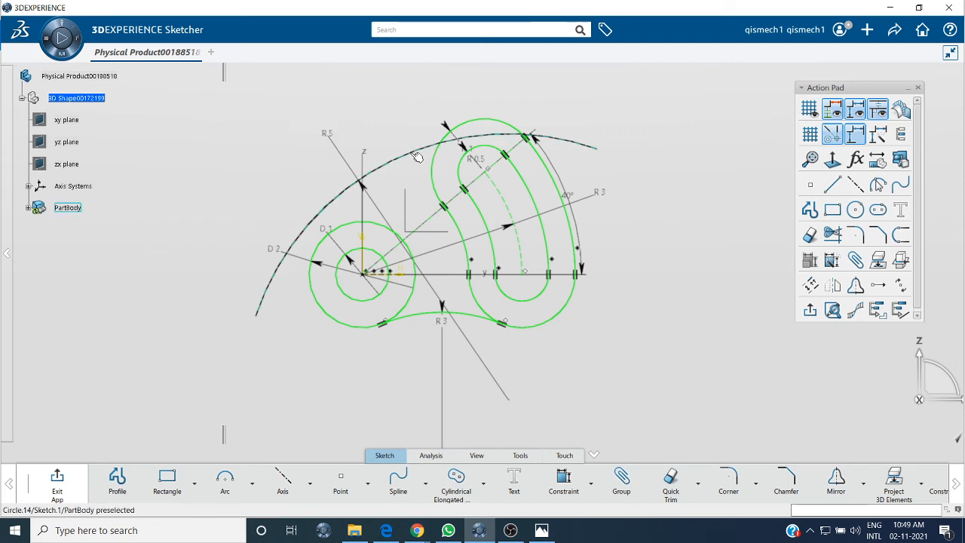
- Move the 5 mm arc up clear of the outer slot and check its connections in the reference drawing
{"action": "left_click_drag", "start_coordinate": [416, 154], "coordinate": [412, 122]}
{"action": "left_click", "coordinate": [641, 248]}
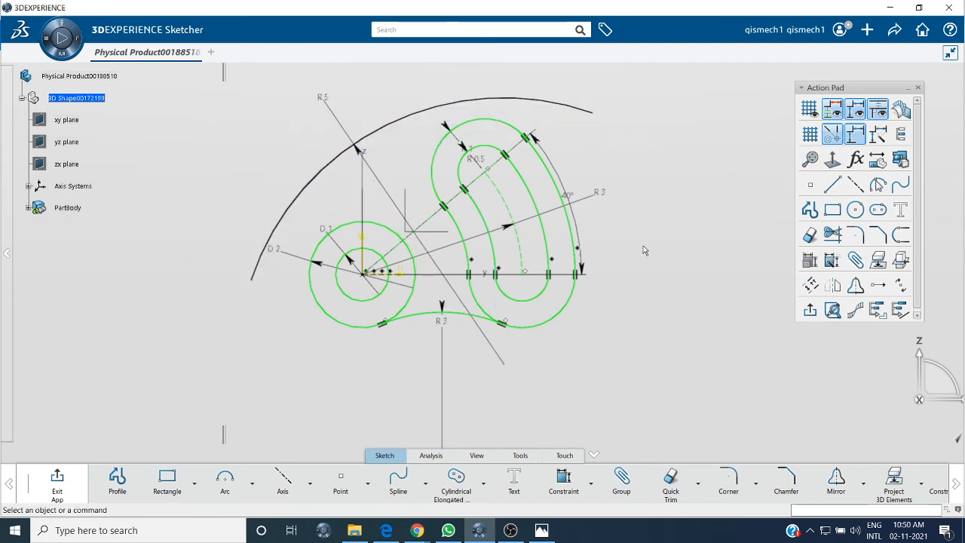
{"action": "left_click", "coordinate": [556, 530]}
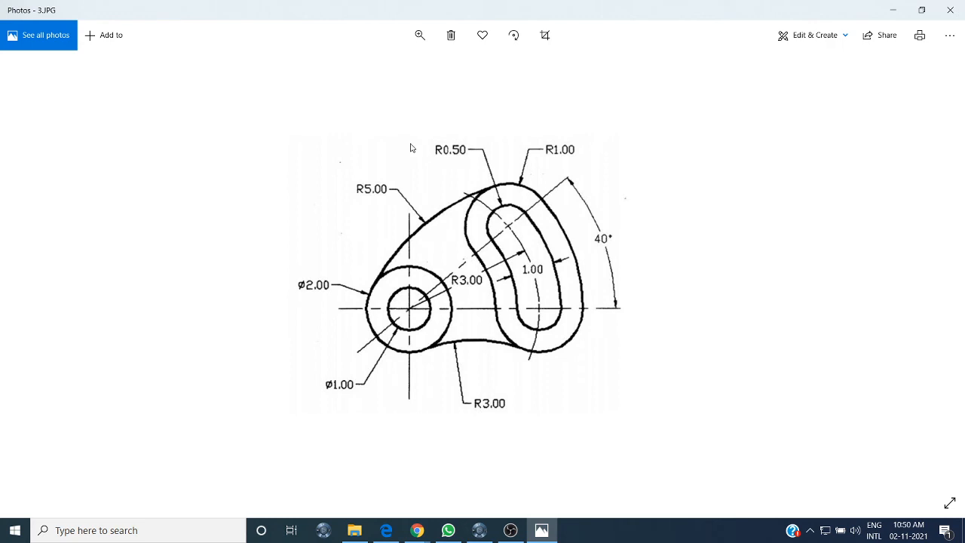
{"action": "left_click", "coordinate": [479, 530]}
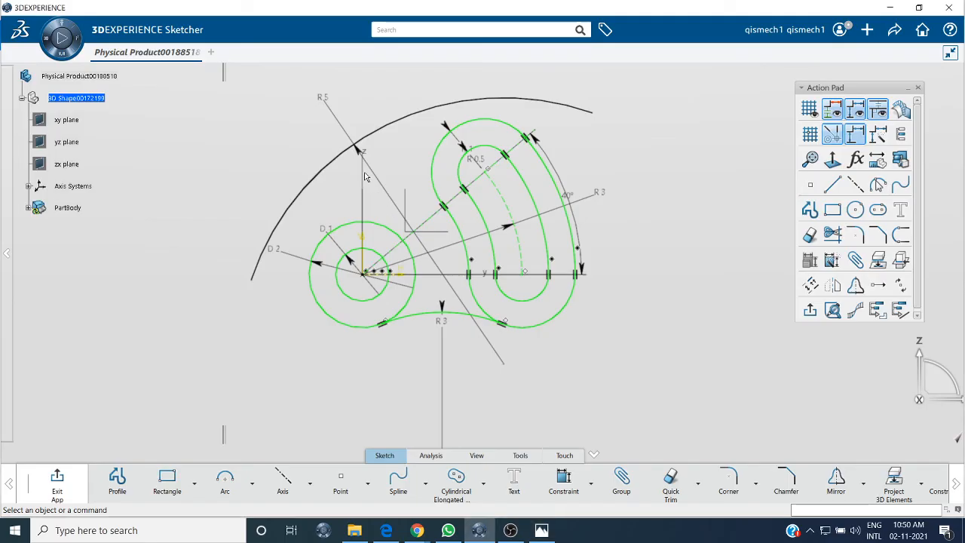
- Constrain the 5 mm radius arc tangent to the 2 mm diameter circle
{"action": "left_click", "coordinate": [341, 156]}
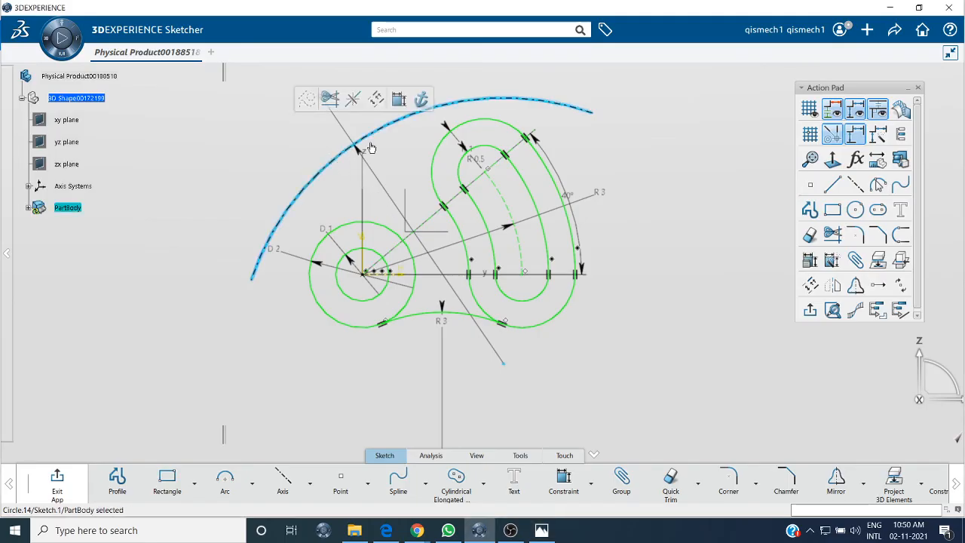
{"action": "left_click", "coordinate": [399, 101]}
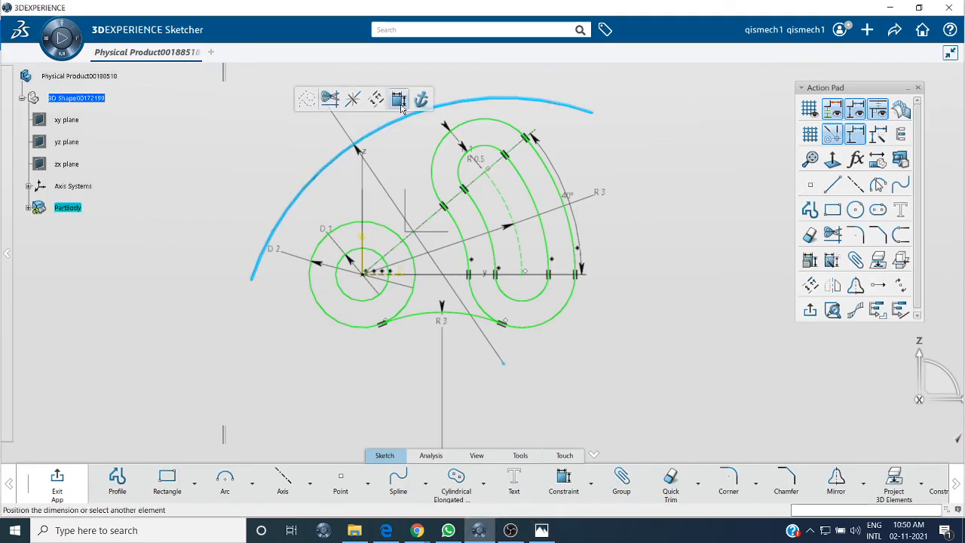
{"action": "left_click", "coordinate": [349, 226]}
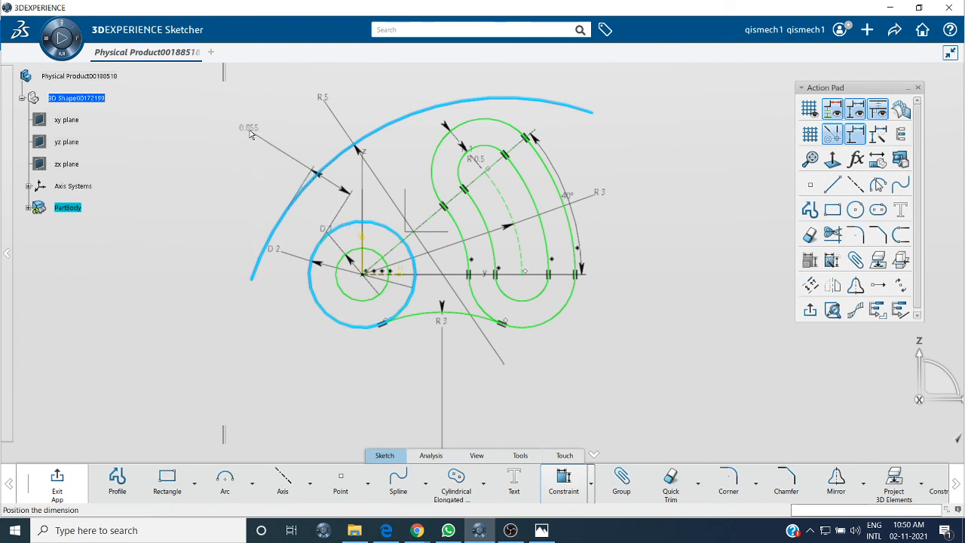
{"action": "right_click", "coordinate": [251, 133]}
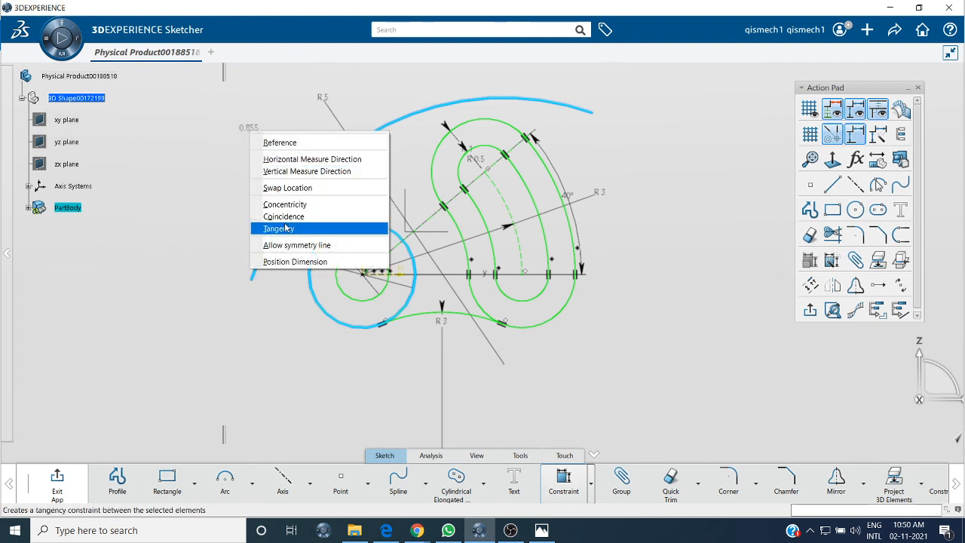
{"action": "left_click", "coordinate": [284, 227]}
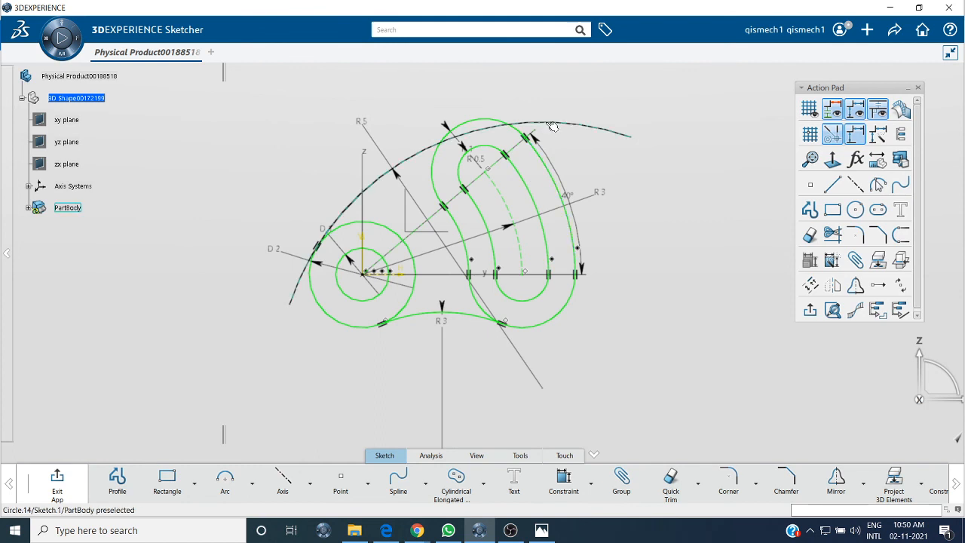
- Move the 5 mm arc up towards the outer slot and constrain it tangent to the slot's upper end arc
{"action": "left_click", "coordinate": [549, 125]}
{"action": "left_click_drag", "start_coordinate": [541, 104], "coordinate": [523, 102]}
{"action": "left_click", "coordinate": [583, 135]}
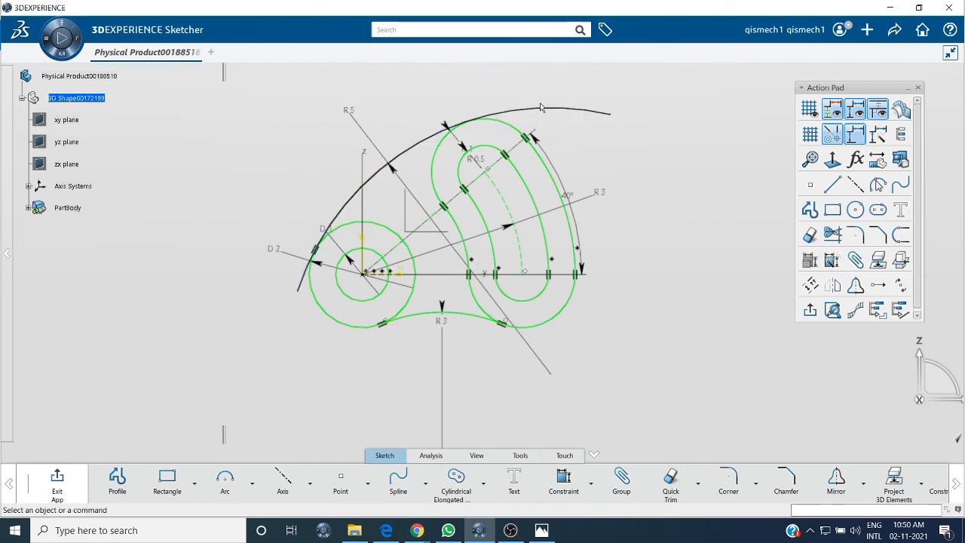
{"action": "left_click", "coordinate": [544, 110]}
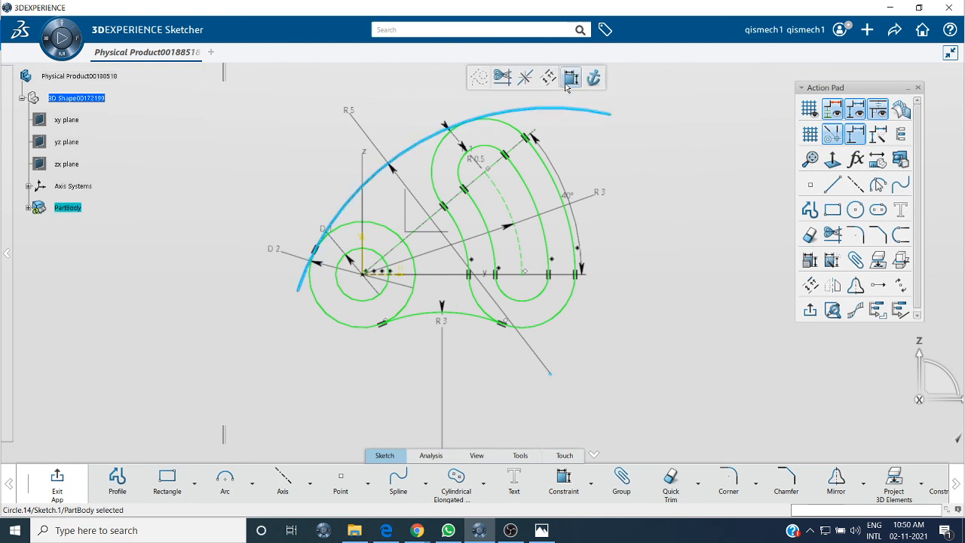
{"action": "left_click", "coordinate": [571, 79]}
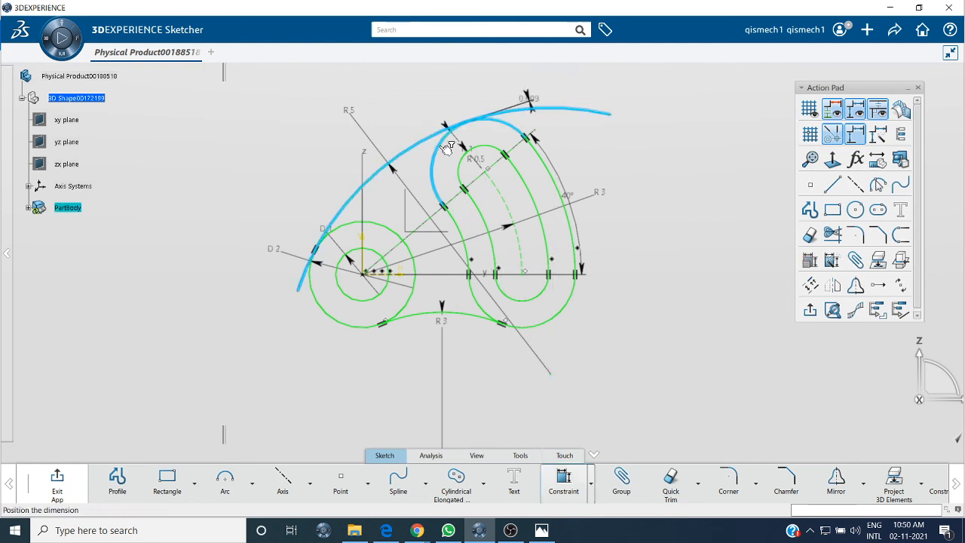
{"action": "right_click", "coordinate": [680, 119]}
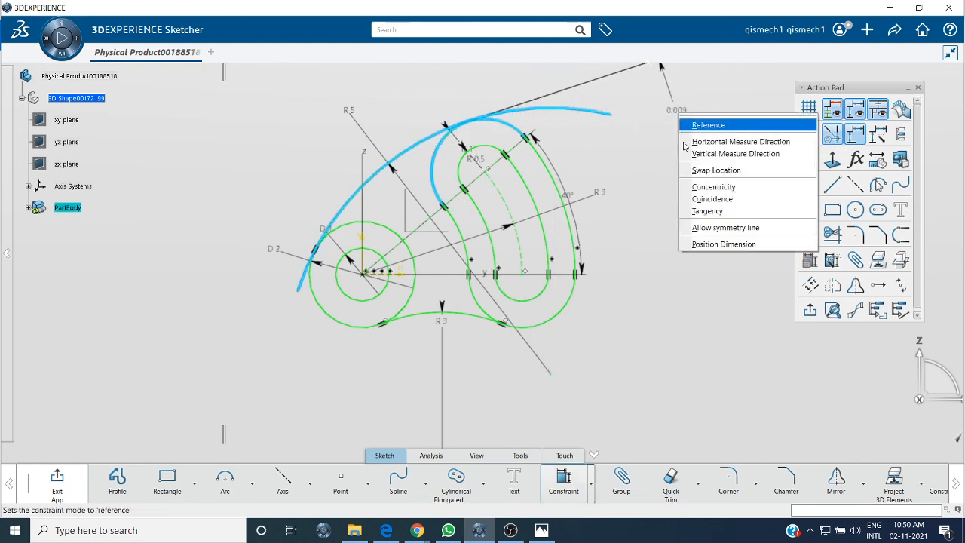
{"action": "left_click", "coordinate": [691, 211]}
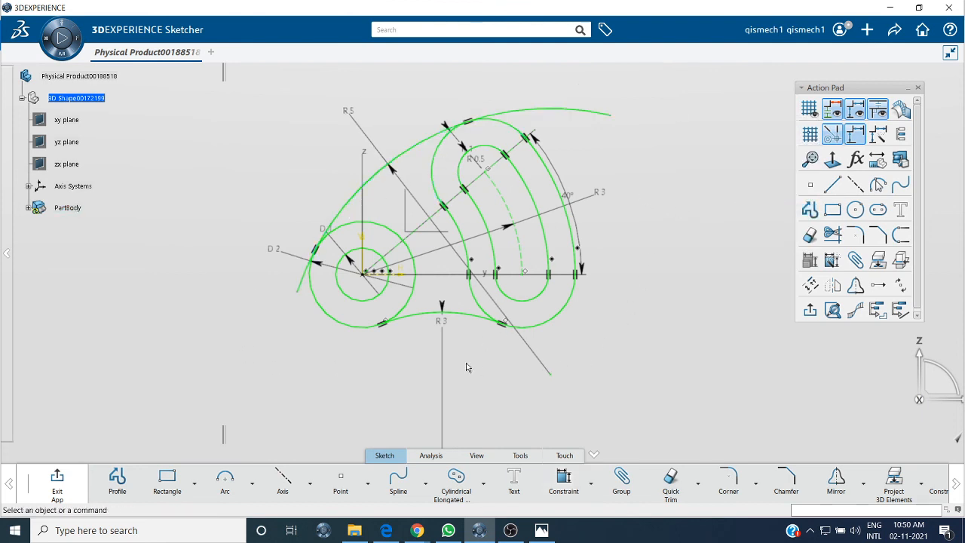
- Compare the profile with the reference drawing and trim both overhanging ends of the 5 mm arc with Quick Trim
{"action": "middle_click_drag", "start_coordinate": [462, 376], "coordinate": [463, 361]}
{"action": "left_click", "coordinate": [541, 530]}
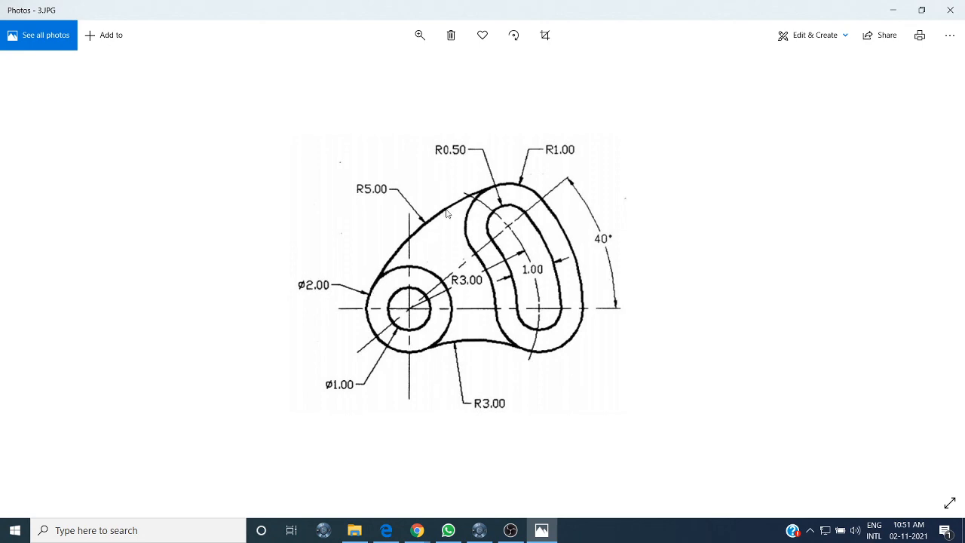
{"action": "left_click", "coordinate": [478, 530]}
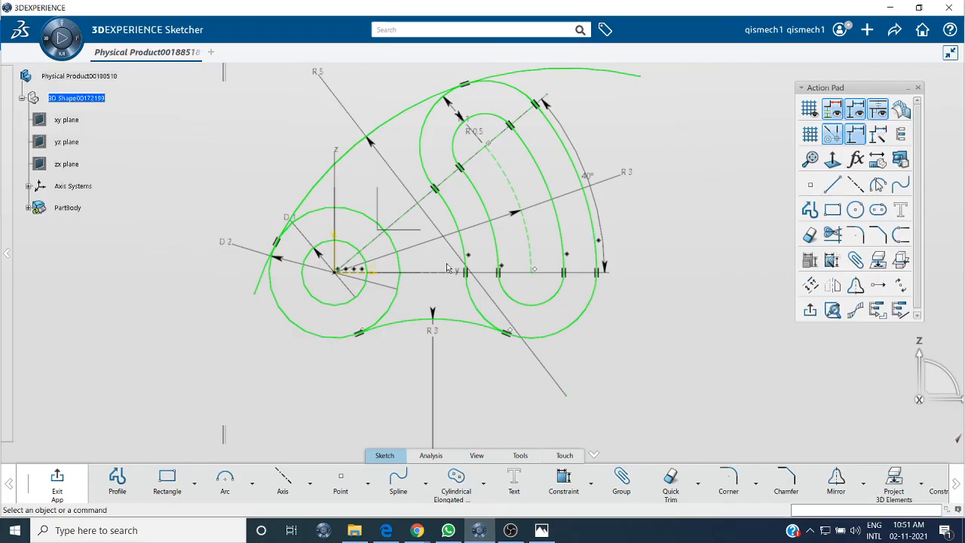
{"action": "left_click", "coordinate": [809, 236]}
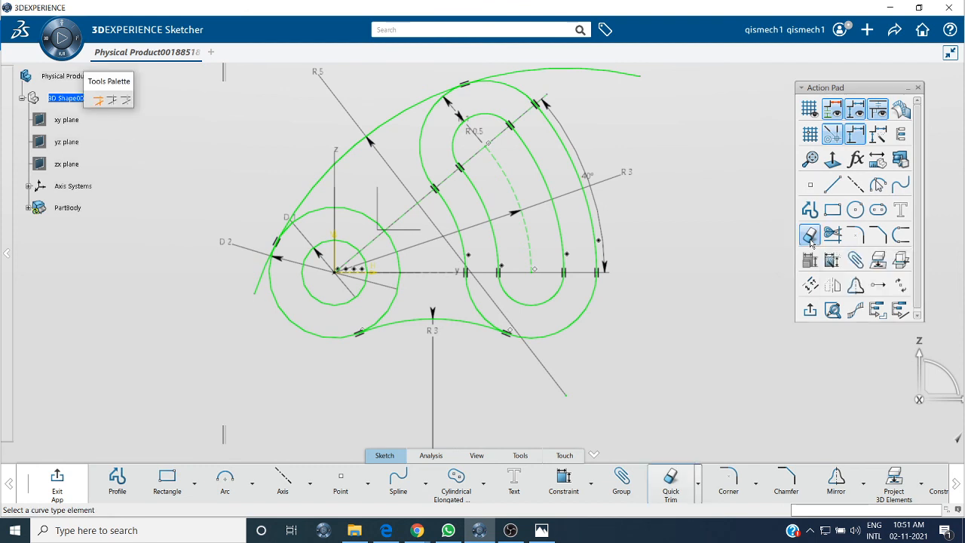
{"action": "left_click", "coordinate": [587, 75]}
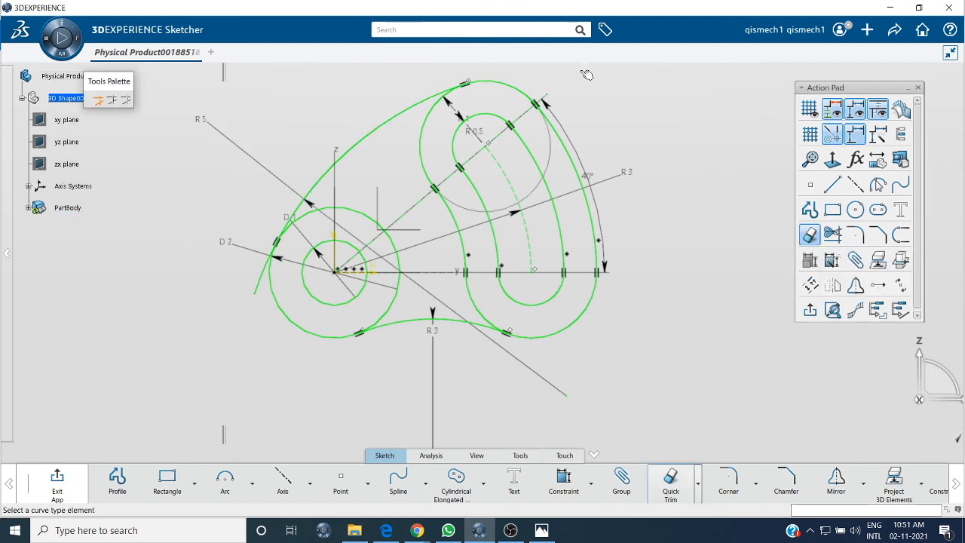
{"action": "left_click", "coordinate": [265, 280]}
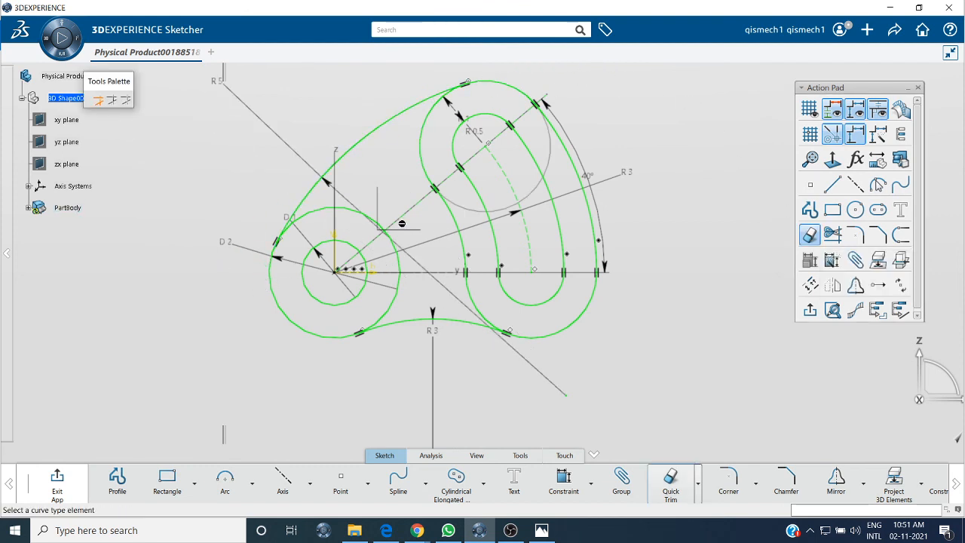
{"action": "left_click", "coordinate": [671, 481]}
- Toggle the sketch's diagnostic colours off and on, then hide the dimensional and geometrical constraints to inspect the bare profile
{"action": "middle_click_drag", "start_coordinate": [505, 340], "coordinate": [510, 369]}
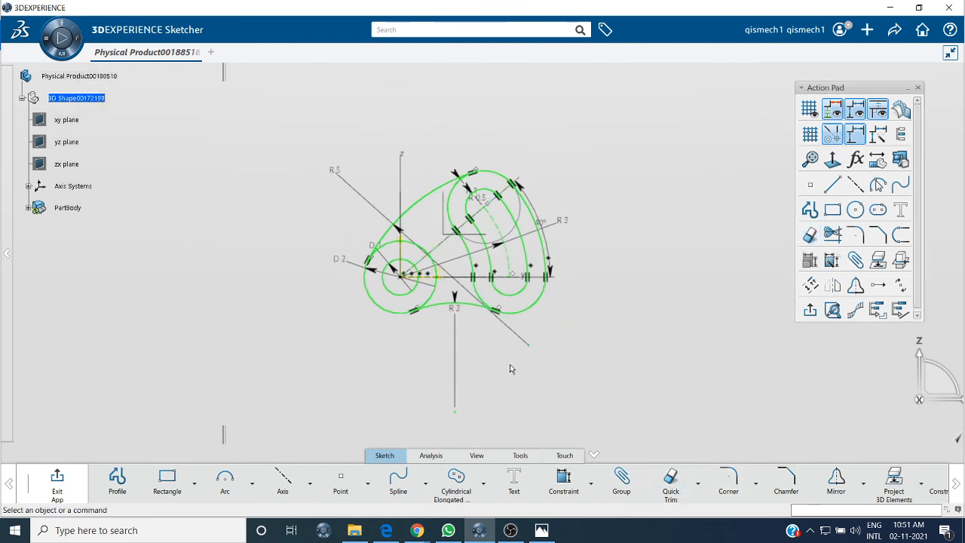
{"action": "left_click", "coordinate": [833, 111]}
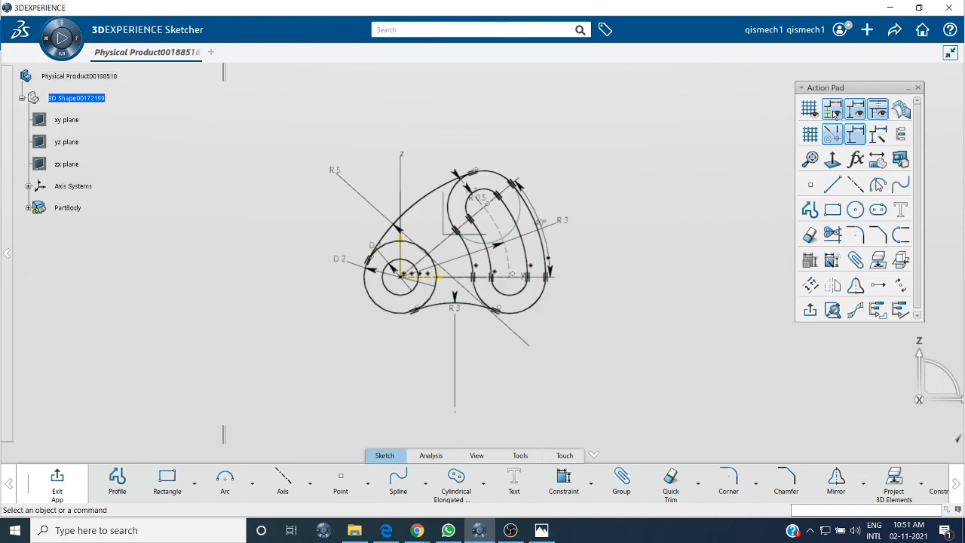
{"action": "left_click", "coordinate": [833, 112]}
{"action": "left_click", "coordinate": [855, 111]}
{"action": "left_click", "coordinate": [876, 112]}
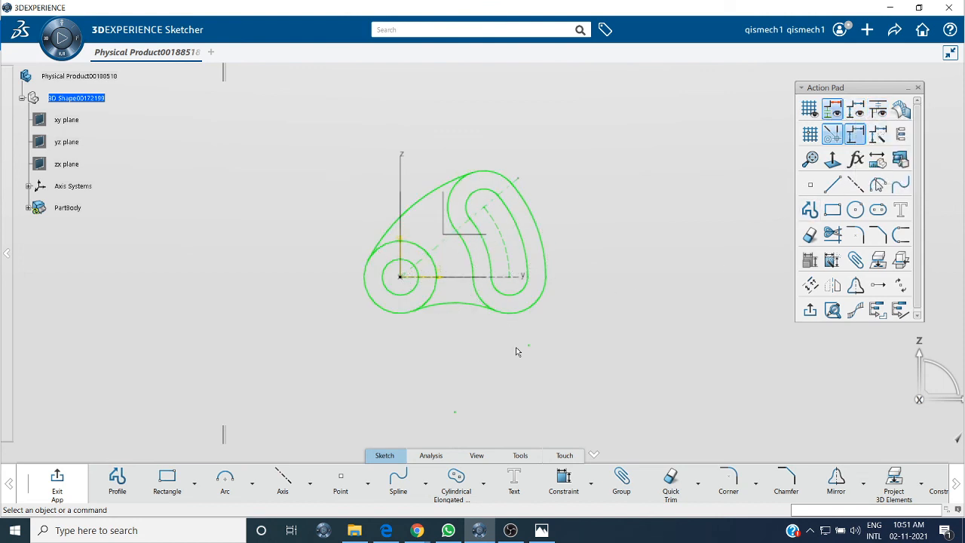
{"action": "mouse_move", "coordinate": [462, 388]}
{"action": "middle_mouse_down"}
{"action": "mouse_move", "coordinate": [468, 329]}
{"action": "mouse_move", "coordinate": [470, 373]}
{"action": "middle_mouse_up"}
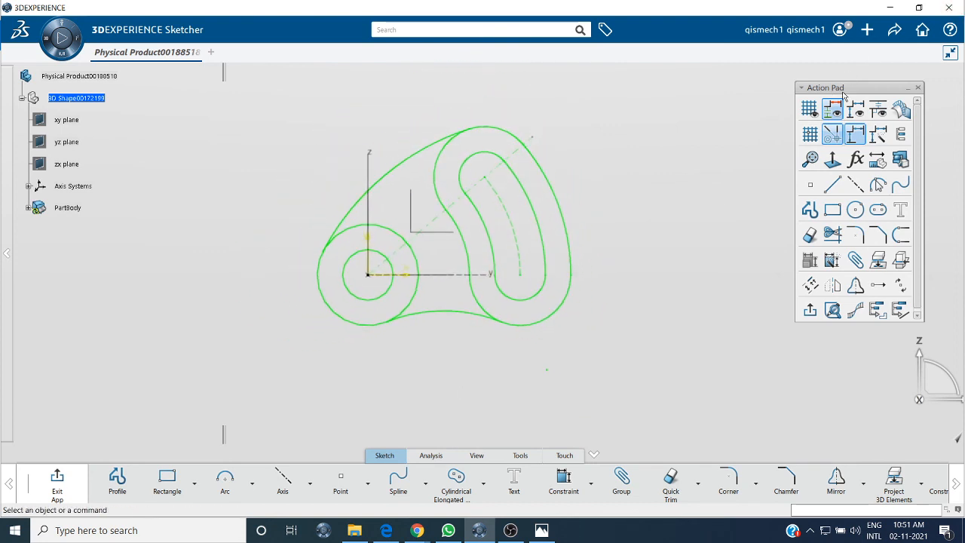
- Show the sketch's dimensional and geometrical constraints again to review the complete constrained profile
{"action": "left_click", "coordinate": [855, 110]}
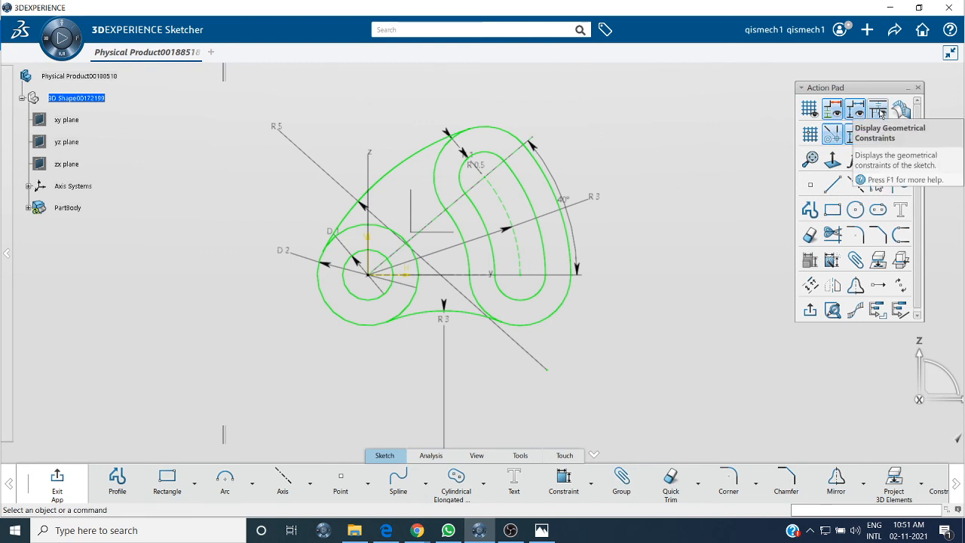
{"action": "left_click", "coordinate": [879, 111]}
{"action": "middle_click_drag", "start_coordinate": [655, 235], "coordinate": [657, 250]}
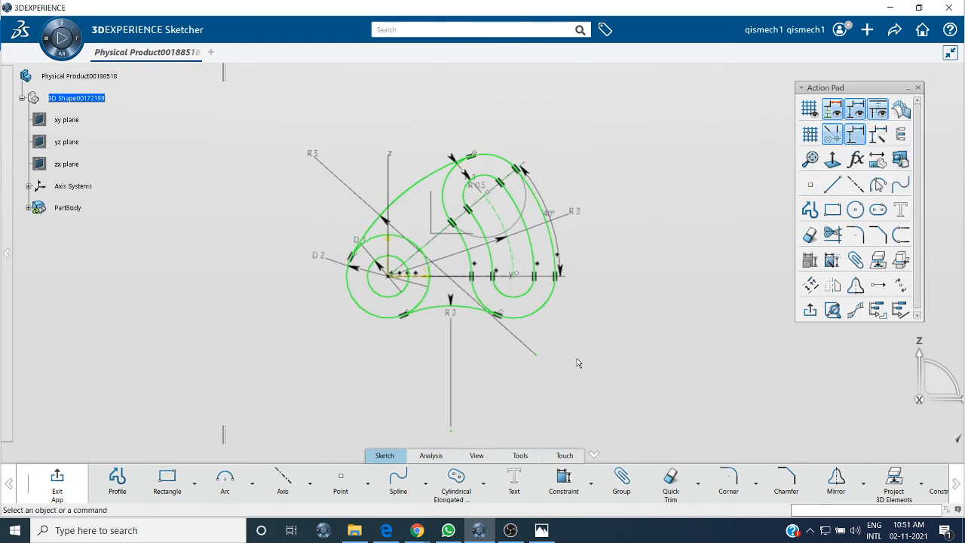
{"action": "left_click", "coordinate": [518, 530]}
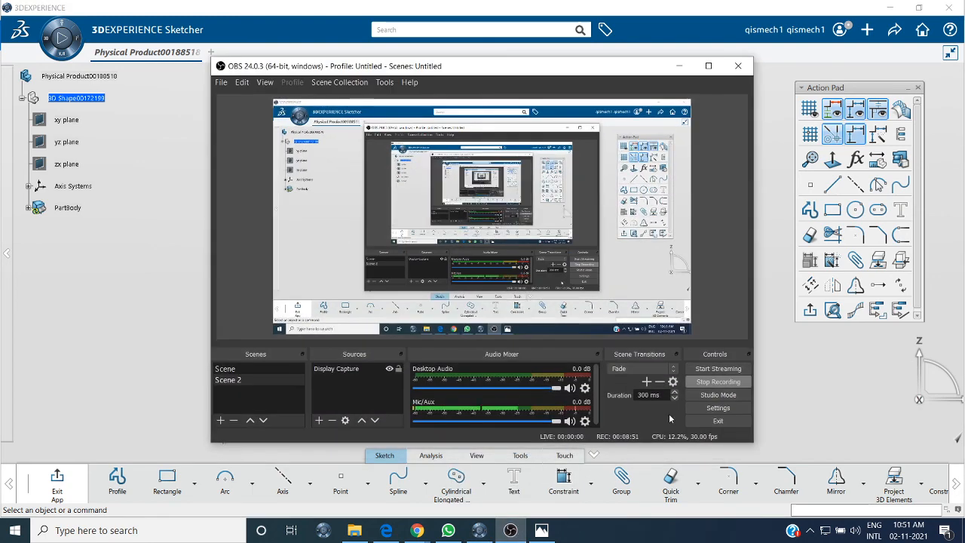